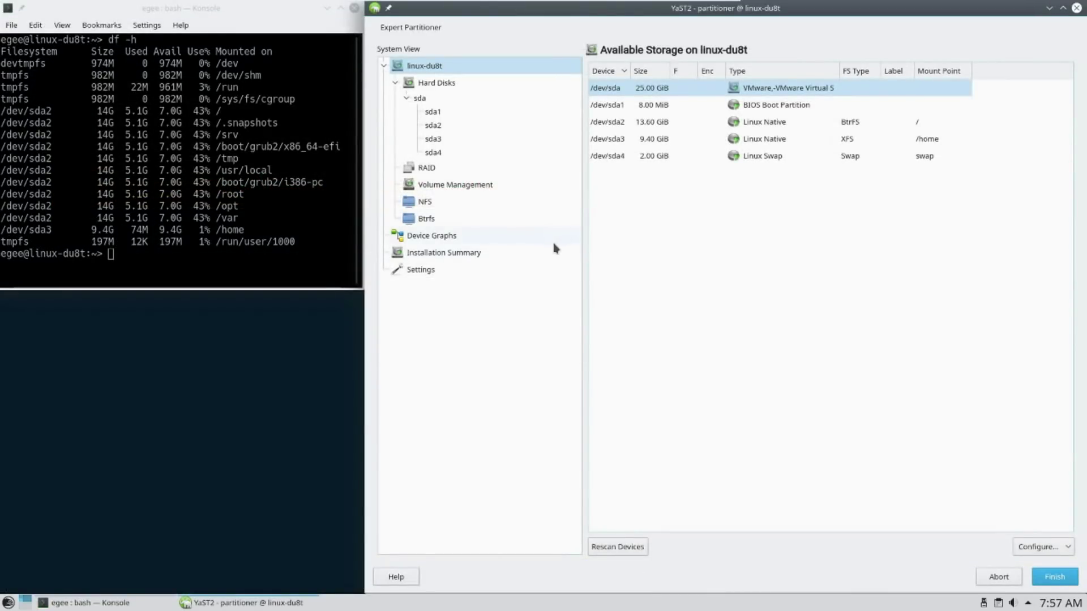
Show the Device Graphs diagram of /dev/sda's planned partitions and btrfs subvolumes, panning across its nodes
{"action": "left_click", "coordinate": [509, 242]}
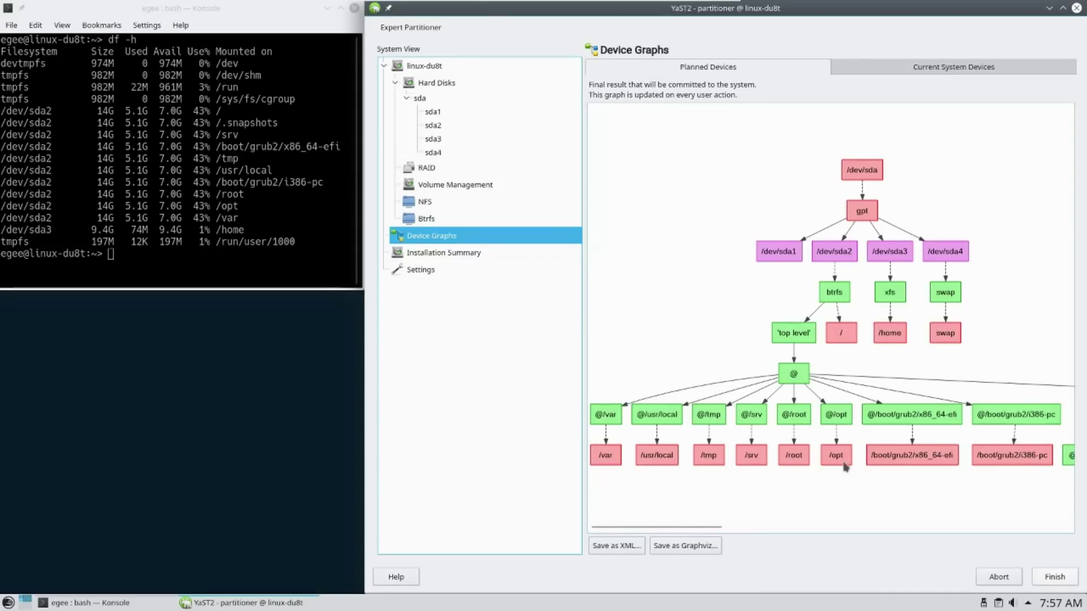
{"action": "left_click_drag", "start_coordinate": [672, 532], "coordinate": [848, 541]}
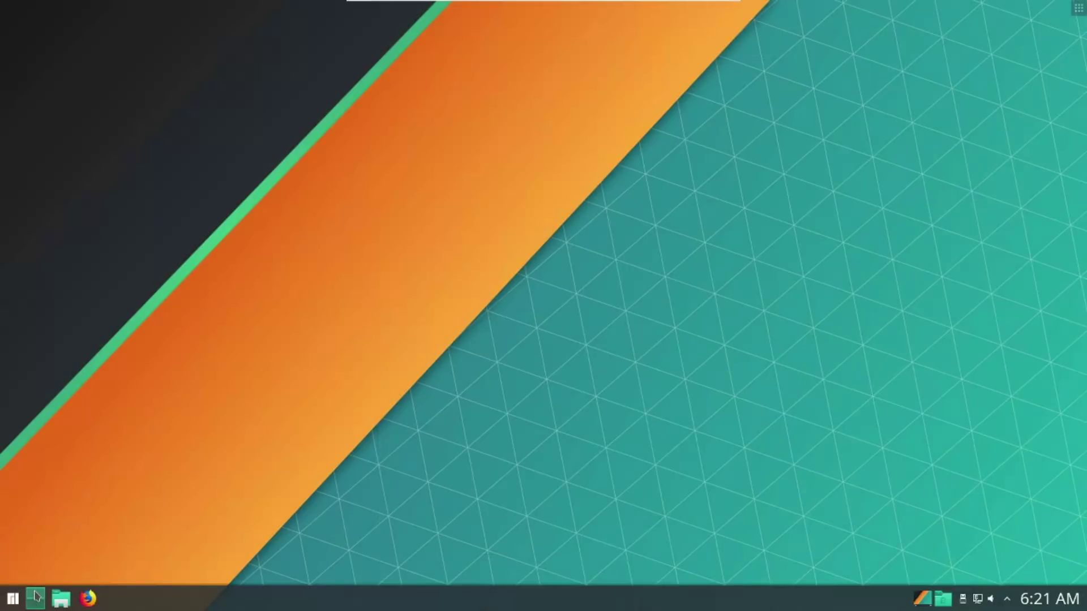
Browse the application launcher's Applications and Favorites lists and launch Manjaro Settings Manager
{"action": "left_click", "coordinate": [17, 599]}
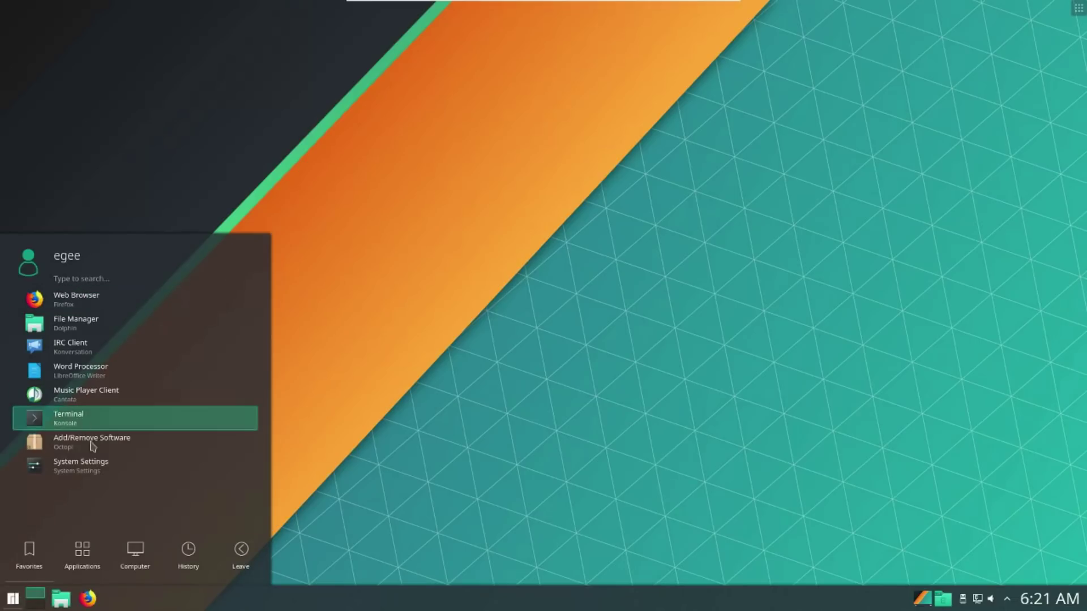
{"action": "left_click", "coordinate": [107, 566]}
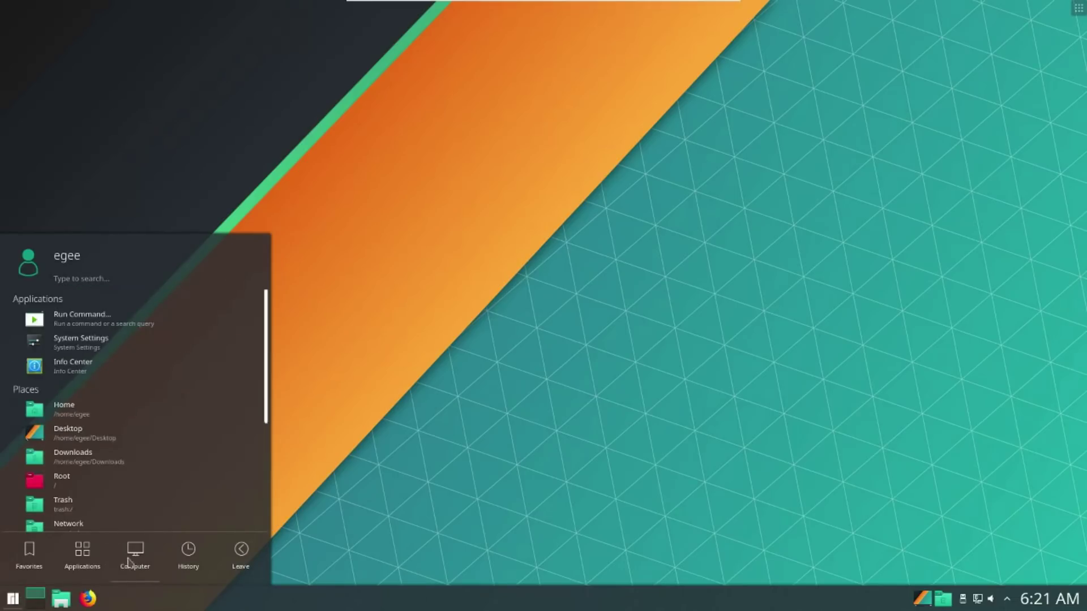
{"action": "mouse_move", "coordinate": [35, 558]}
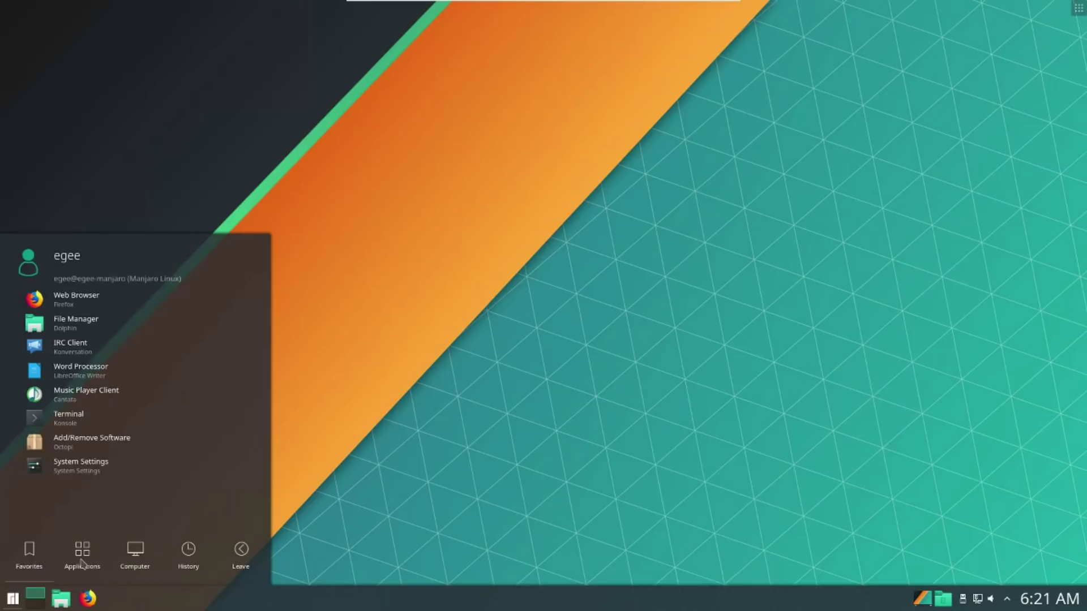
{"action": "mouse_move", "coordinate": [82, 563]}
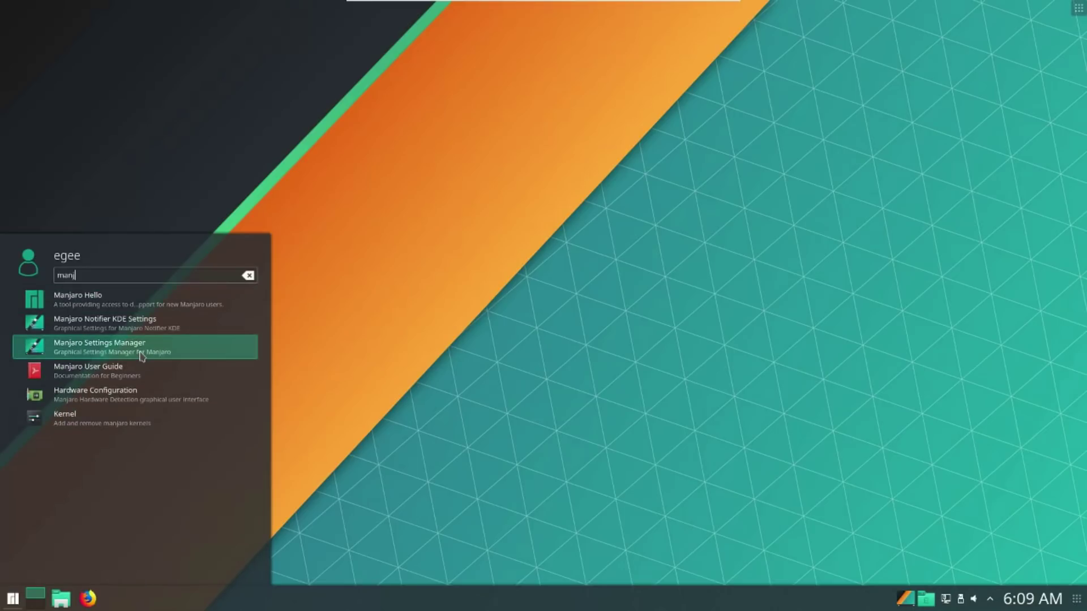
{"action": "left_click", "coordinate": [141, 352]}
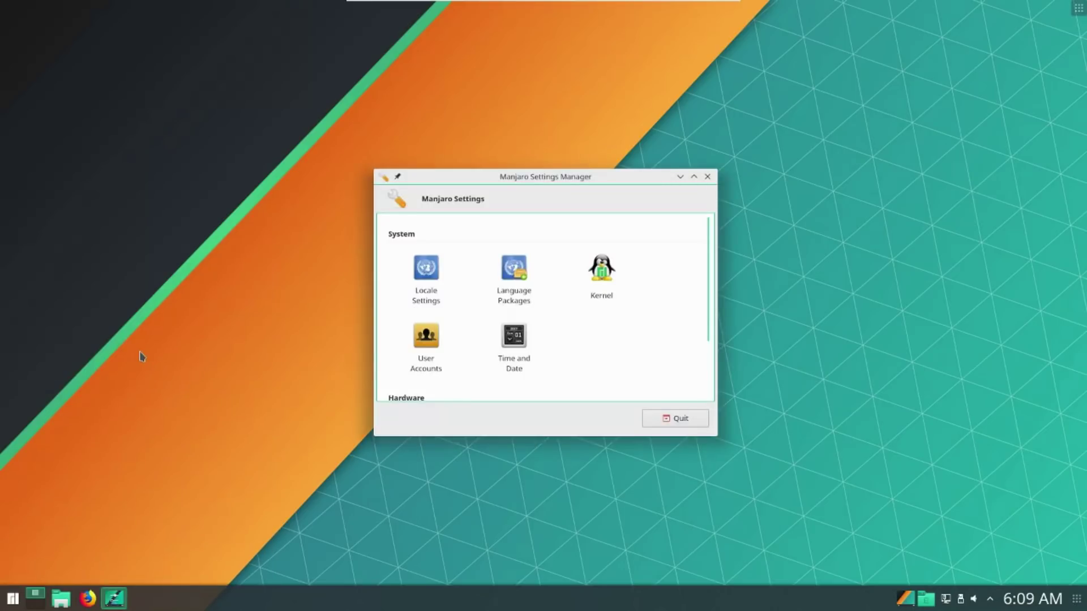
Maximize Manjaro Settings Manager, dismiss the language-packages notification, and open Hardware Configuration
{"action": "left_click", "coordinate": [694, 176]}
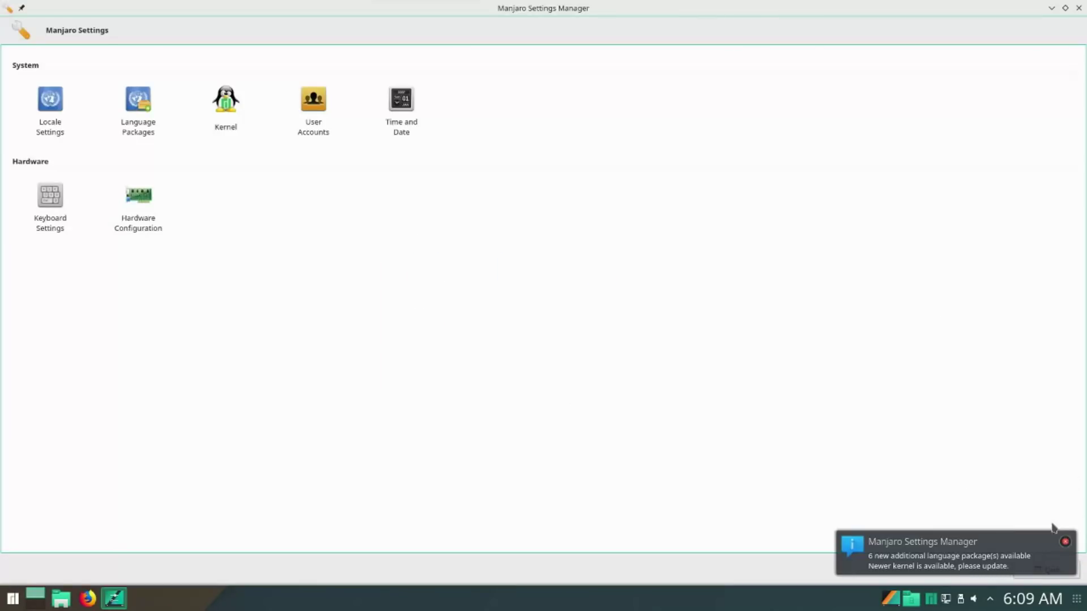
{"action": "left_click", "coordinate": [1065, 542]}
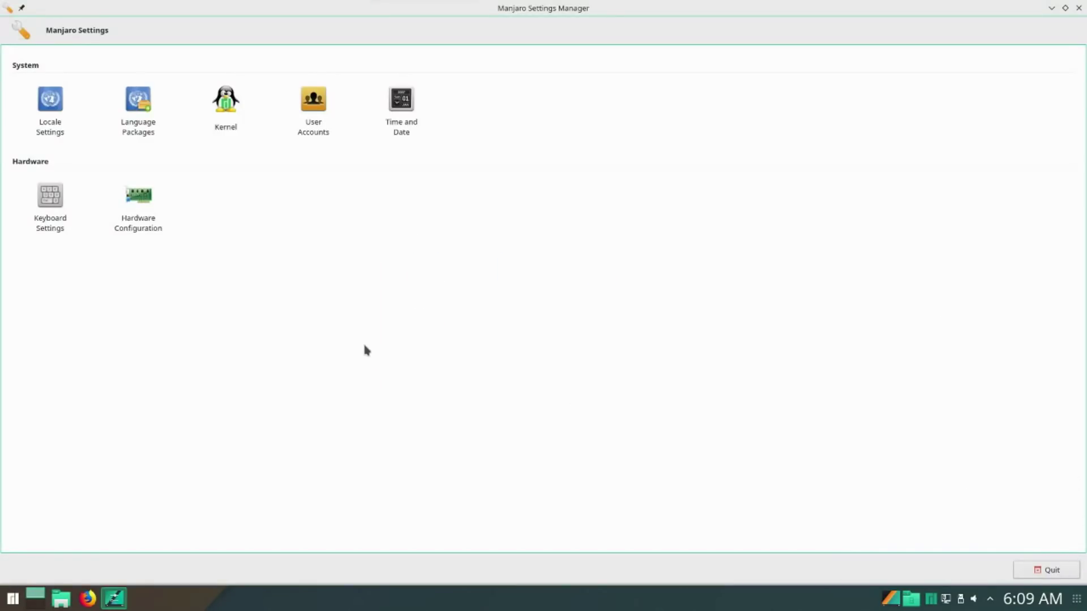
{"action": "left_click", "coordinate": [136, 208]}
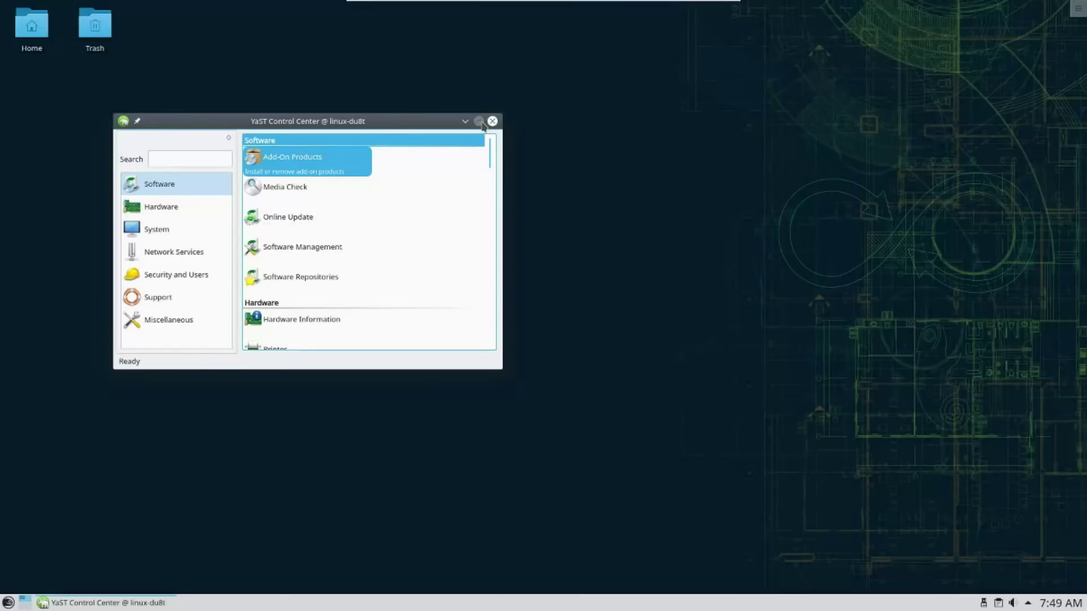
Open YaST Hardware Information, maximized, and expand the Network Interface and Ethernet Network Interface entries
{"action": "left_click", "coordinate": [481, 117]}
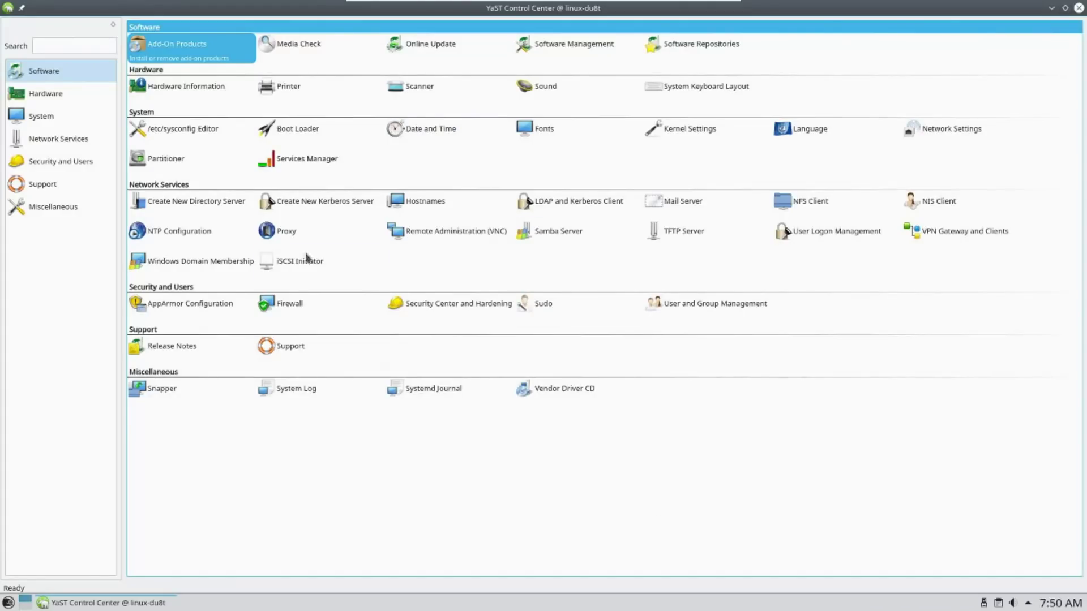
{"action": "left_click", "coordinate": [156, 90]}
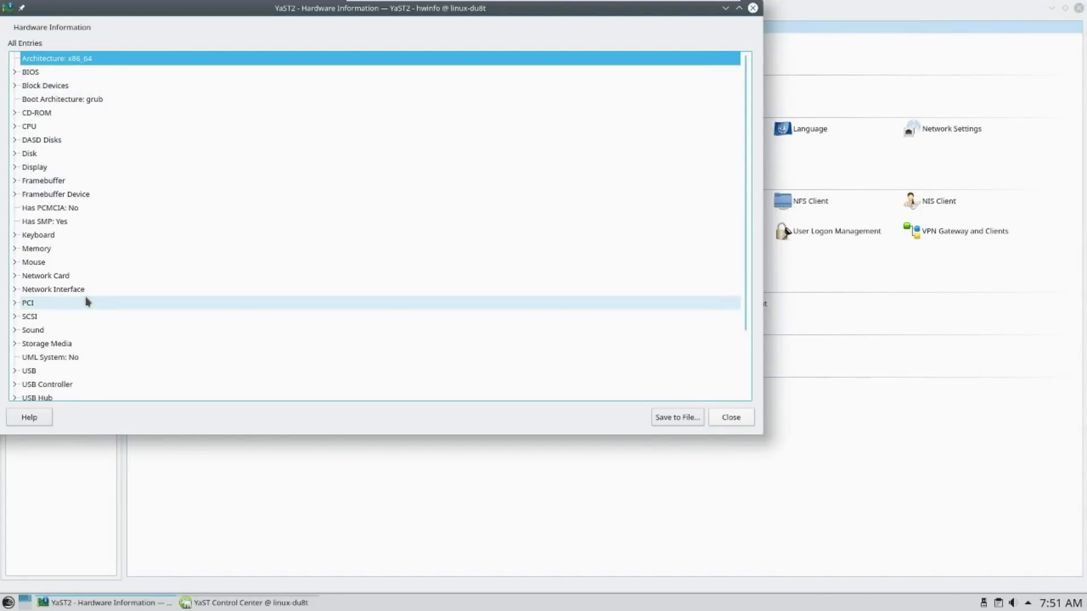
{"action": "left_click", "coordinate": [15, 289]}
{"action": "left_click", "coordinate": [26, 317]}
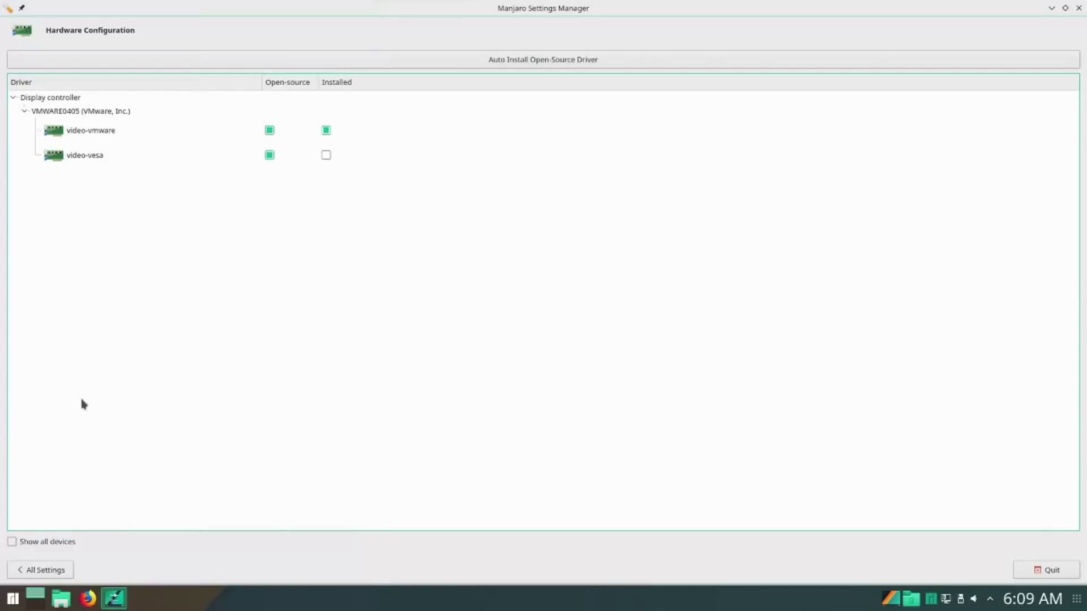
List all hardware devices and expand the Network controller, Multimedia controller and CPU entries
{"action": "left_click", "coordinate": [56, 545]}
{"action": "left_click", "coordinate": [12, 242]}
{"action": "left_click", "coordinate": [11, 230]}
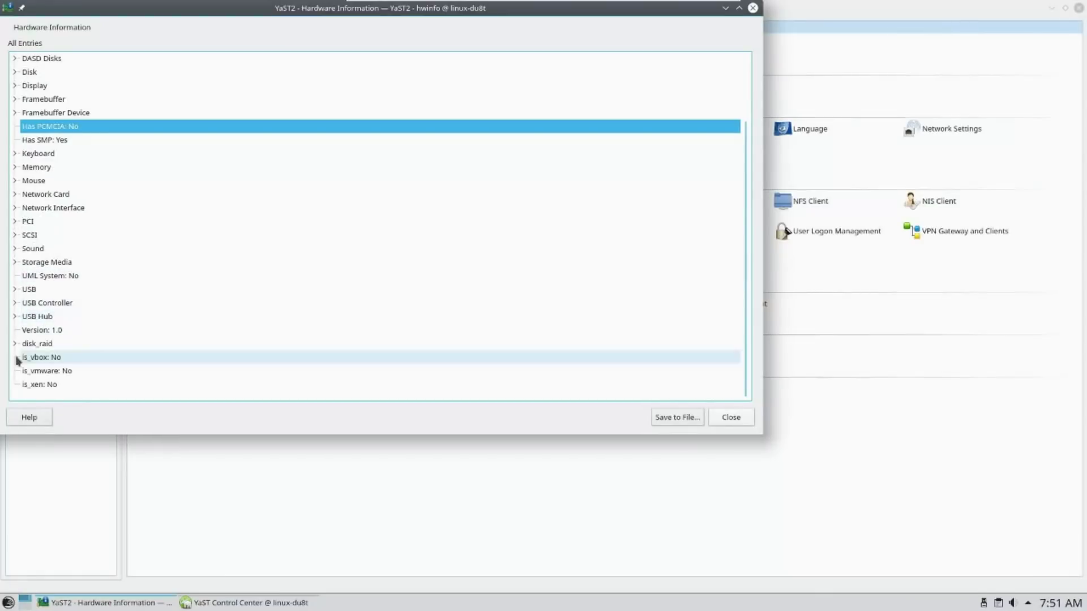
{"action": "left_click", "coordinate": [15, 249]}
{"action": "left_click", "coordinate": [14, 250]}
{"action": "scroll", "coordinate": [17, 227], "scroll_direction": "up", "scroll_amount": 2}
{"action": "left_click", "coordinate": [16, 128]}
{"action": "left_click", "coordinate": [26, 140]}
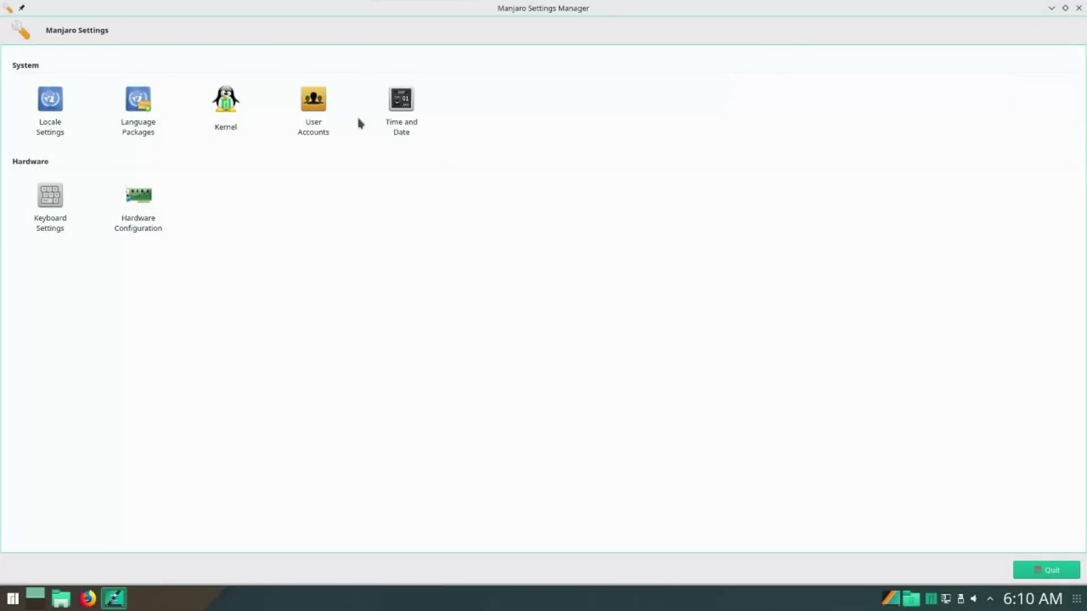
Enable automatic time and date in Manjaro, and open YaST's detailed Date and Time settings
{"action": "left_click", "coordinate": [400, 122]}
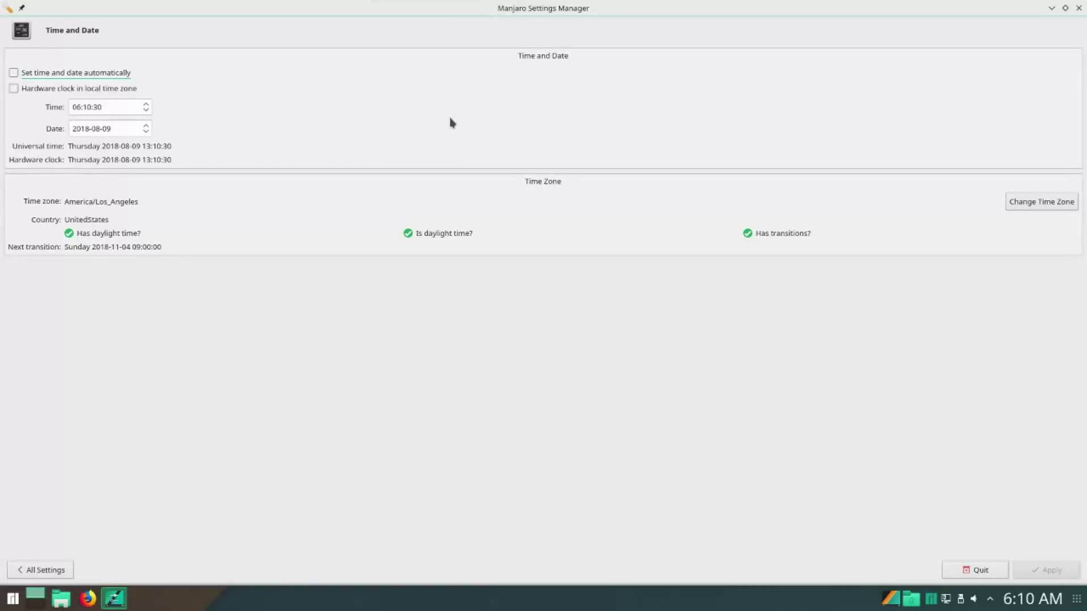
{"action": "left_click", "coordinate": [90, 73]}
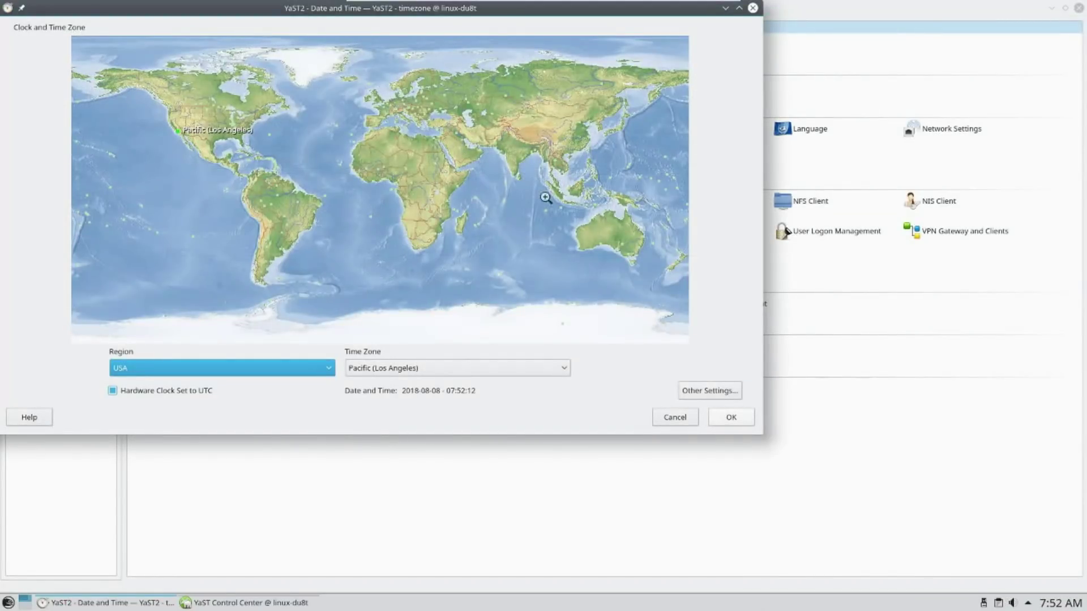
{"action": "left_click", "coordinate": [730, 388]}
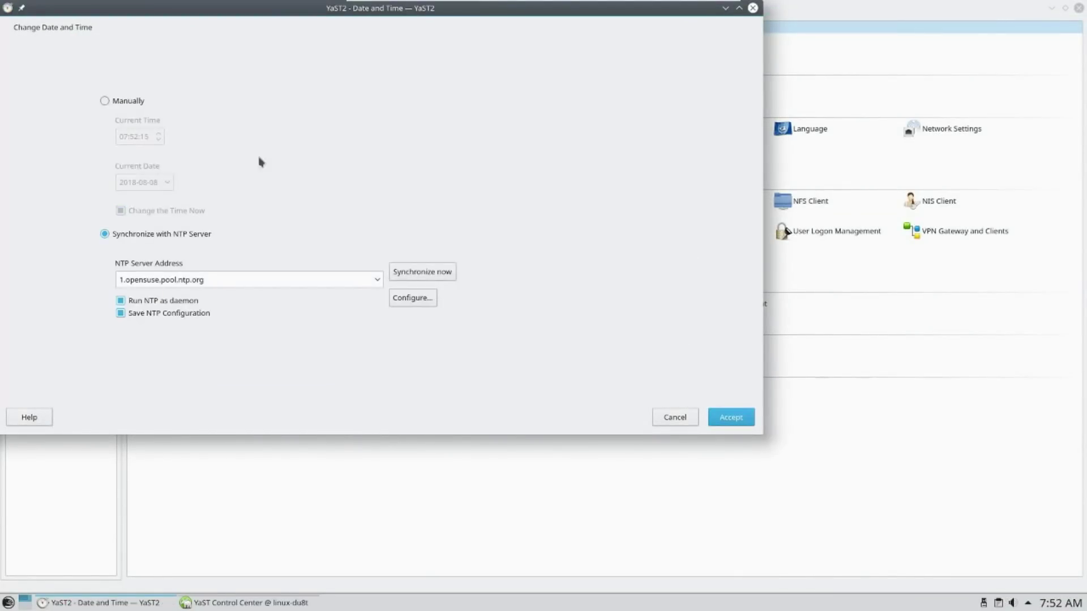
Cancel both YaST date and time dialogs unchanged and start Software Repositories
{"action": "left_click", "coordinate": [675, 418]}
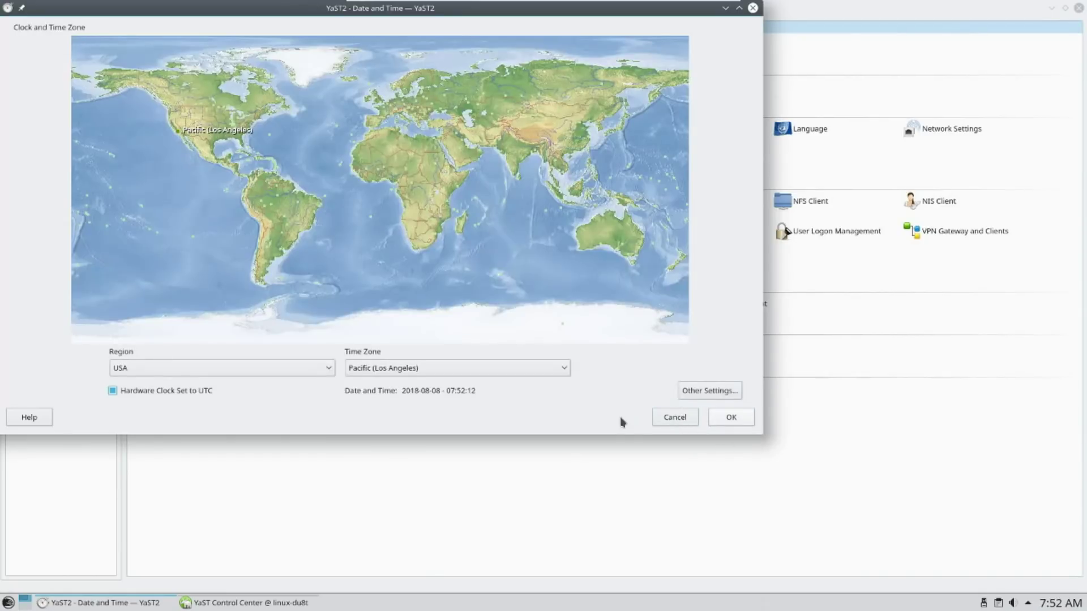
{"action": "left_click", "coordinate": [674, 418]}
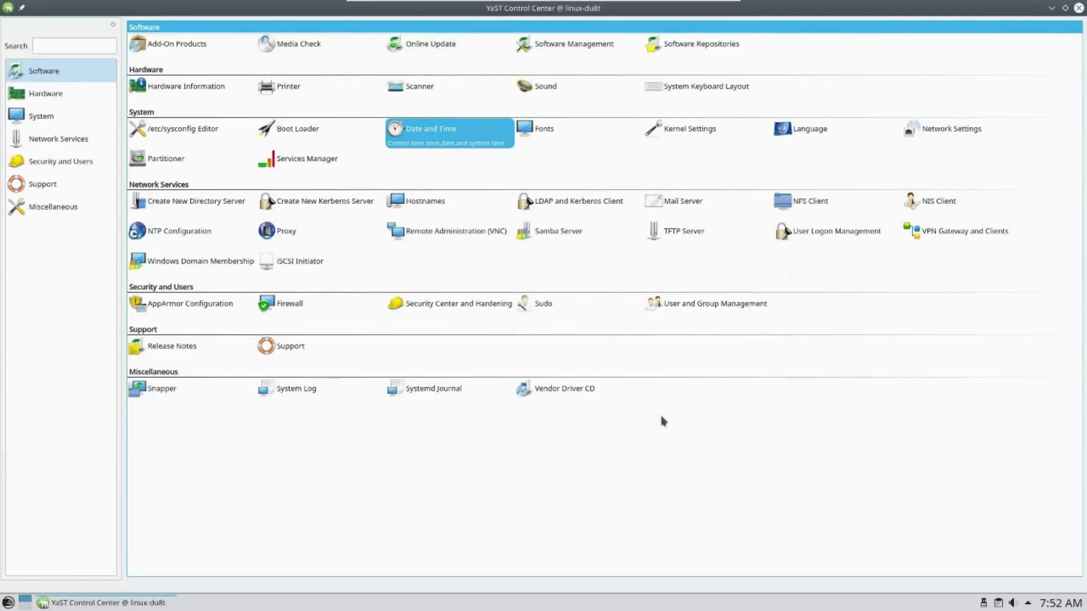
{"action": "left_click", "coordinate": [659, 47]}
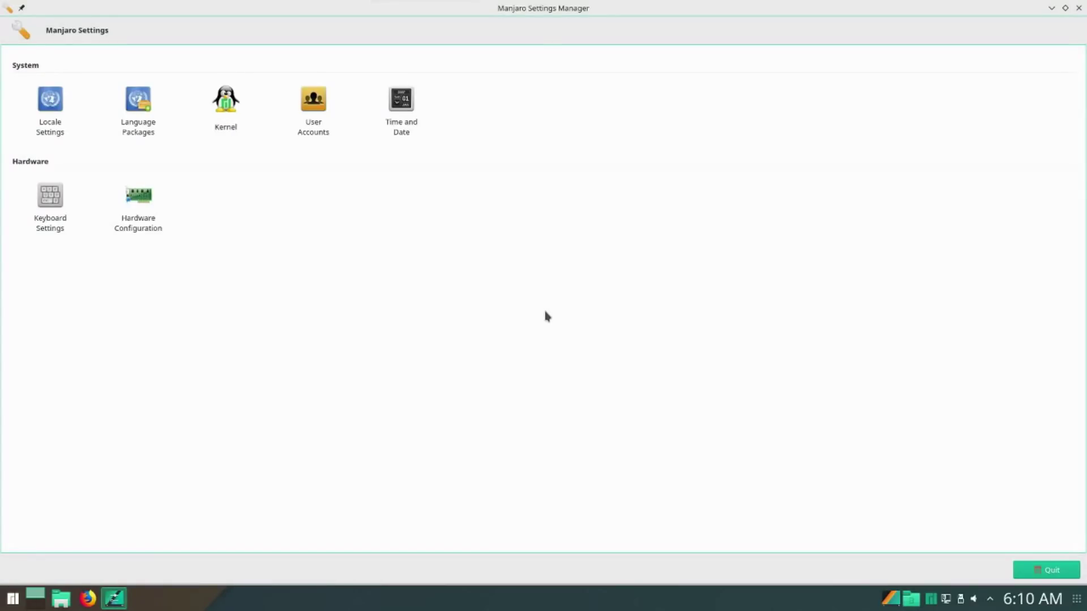
Show all device categories in Manjaro's hardware list, then add YaST Community Repositories
{"action": "left_click", "coordinate": [225, 111]}
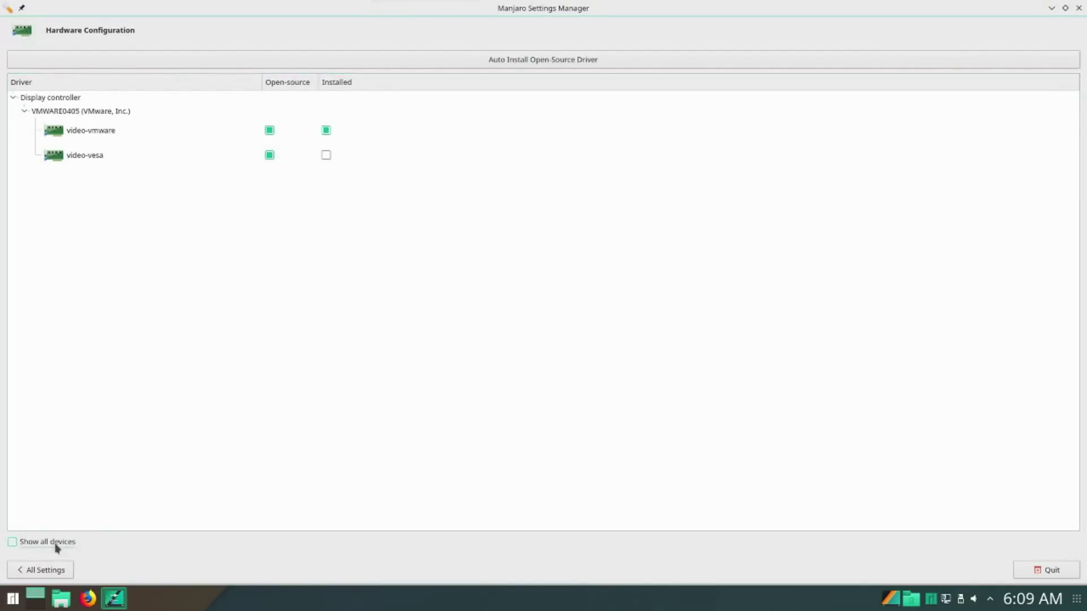
{"action": "left_click", "coordinate": [12, 542]}
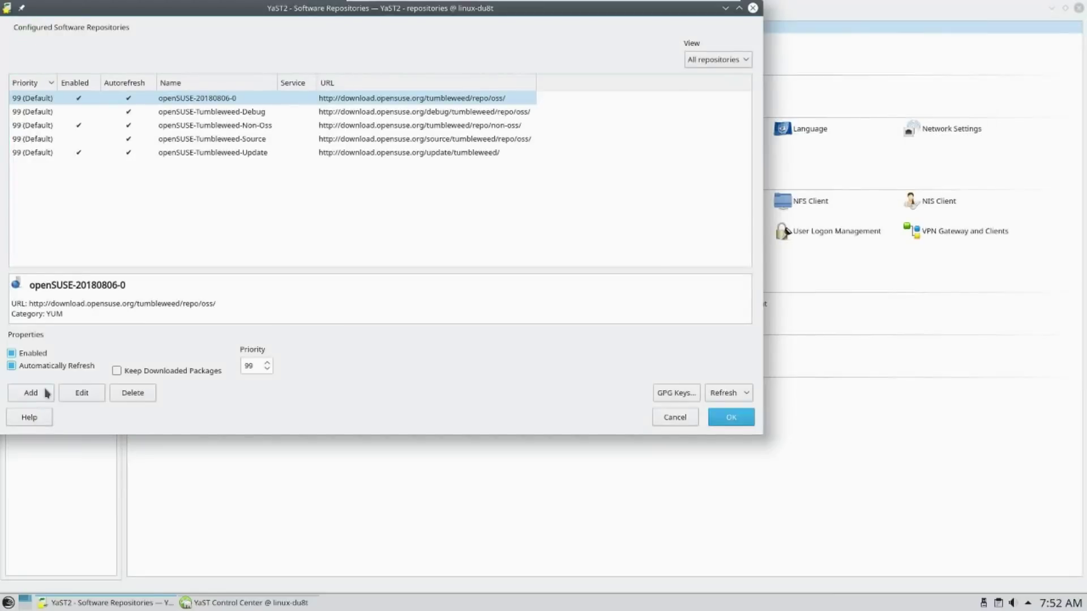
{"action": "left_click", "coordinate": [46, 392]}
{"action": "left_click", "coordinate": [244, 131]}
{"action": "left_click", "coordinate": [729, 419]}
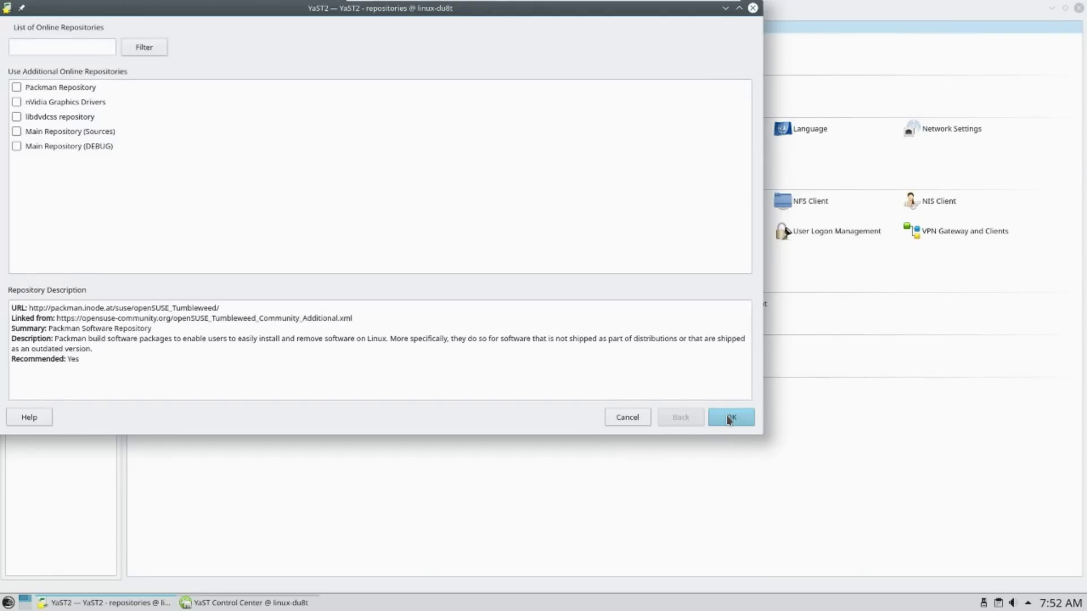
Select the nVidia Graphics Drivers repository to read its description
{"action": "left_click", "coordinate": [92, 106]}
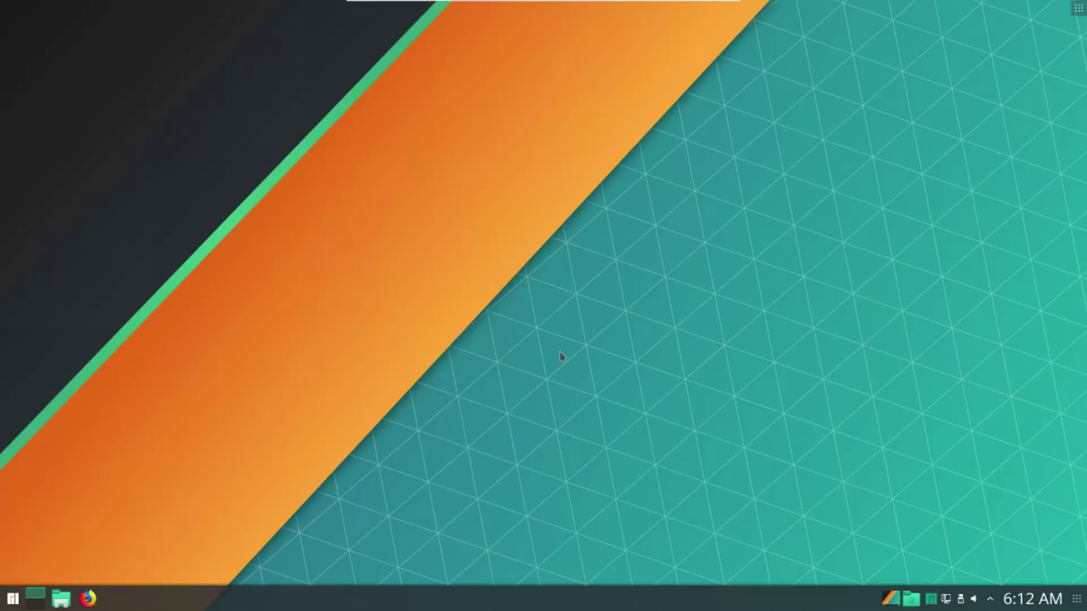
Launch Konsole by searching 'term' in KRunner and run df -h
{"action": "key", "text": "alt+space"}
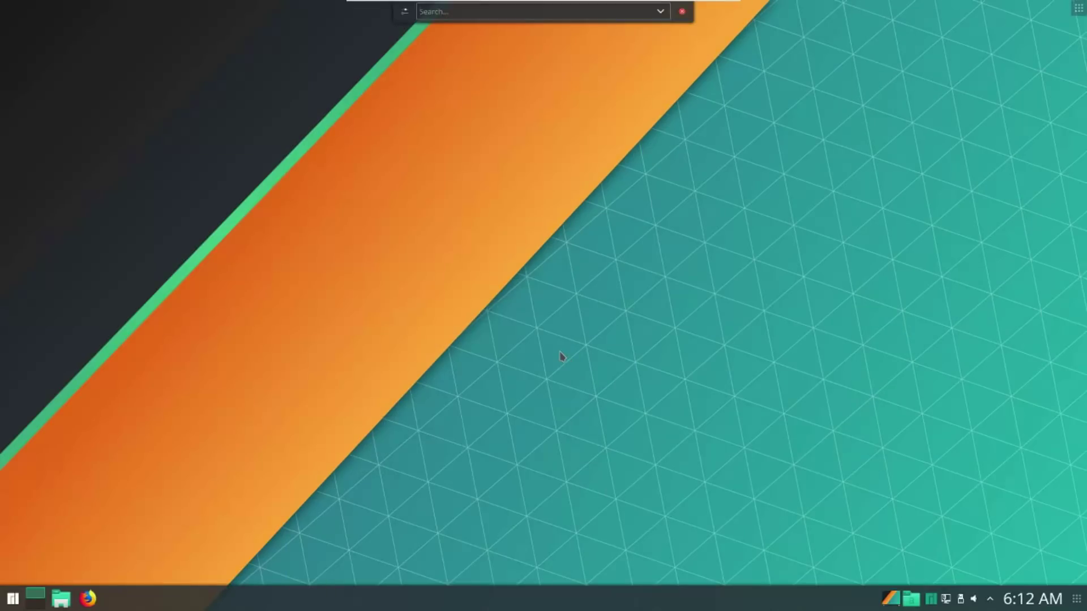
{"action": "type", "text": "term"}
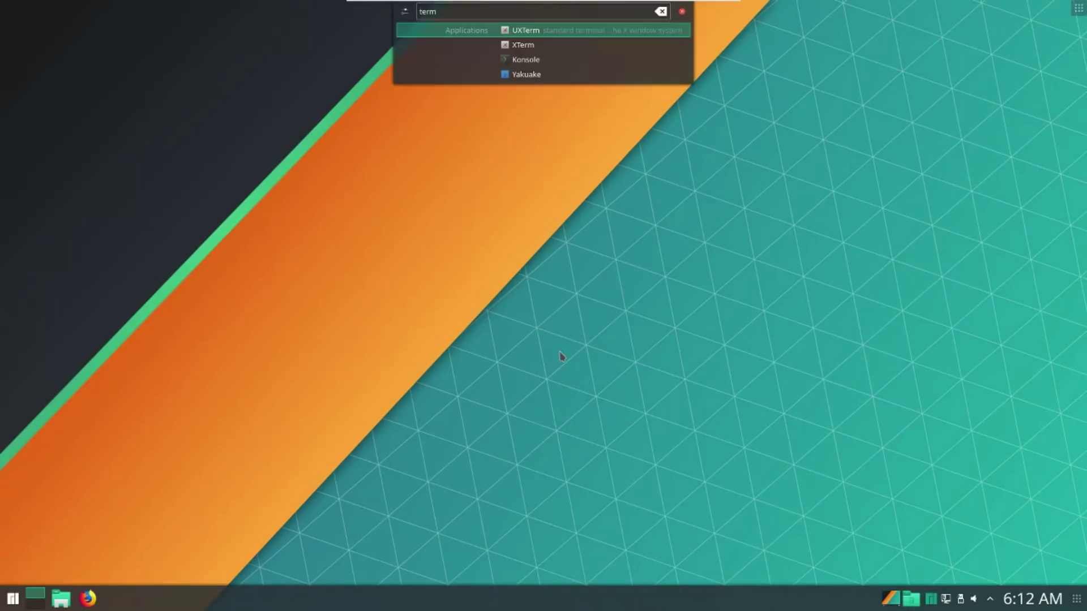
{"action": "key", "text": "Down"}
{"action": "key", "text": "Down"}
{"action": "key", "text": "Return"}
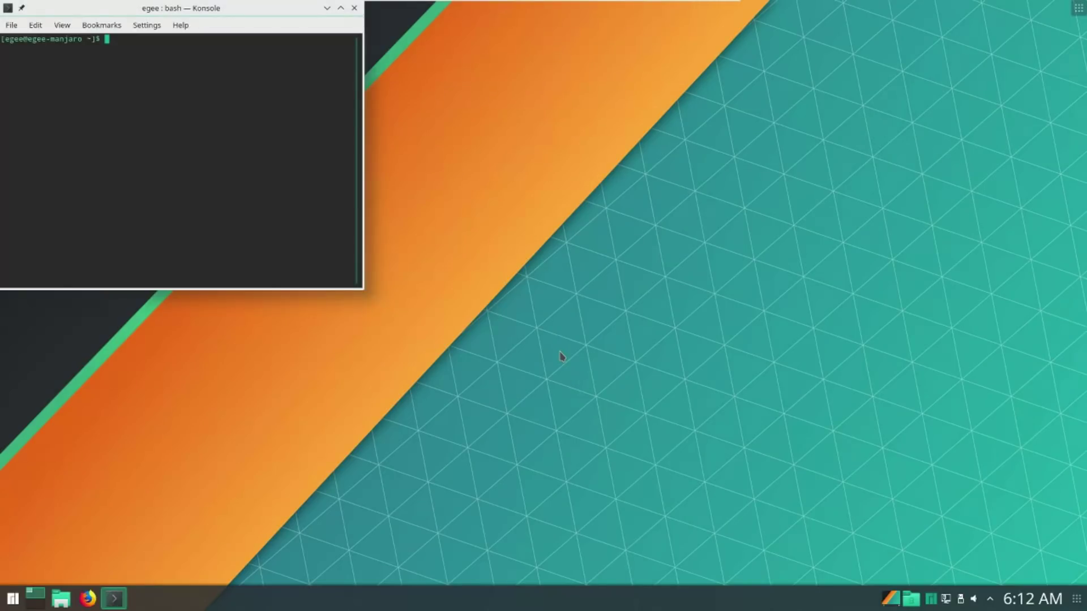
{"action": "type", "text": "df -h"}
{"action": "key", "text": "Return"}
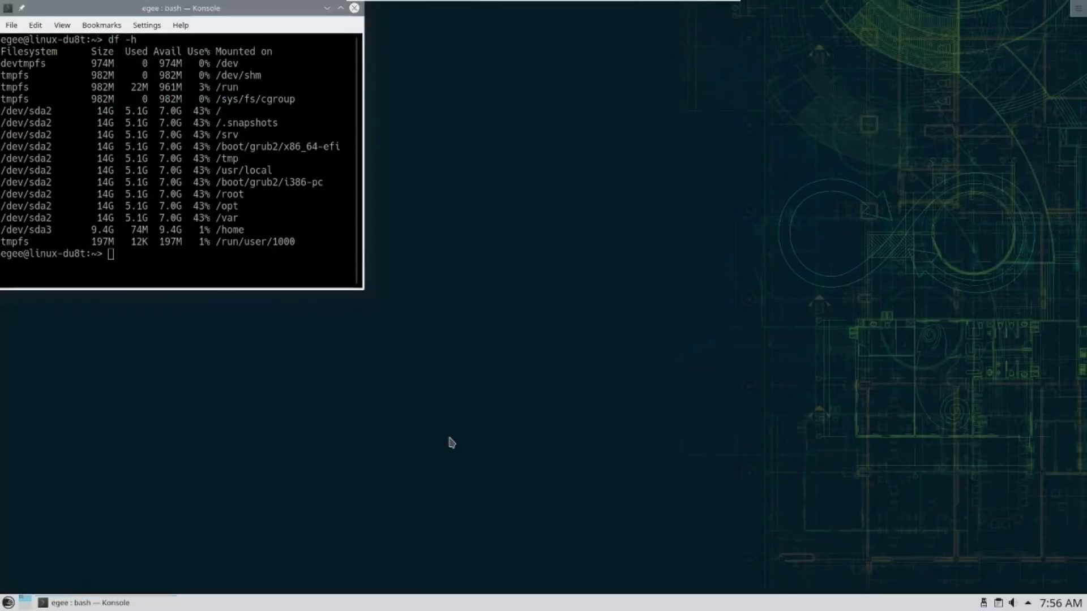
Launch Partitioner via Alt+F2 'partition', tile and widen its window, and show Device Graphs
{"action": "key", "text": "alt+F2"}
{"action": "type", "text": "partition"}
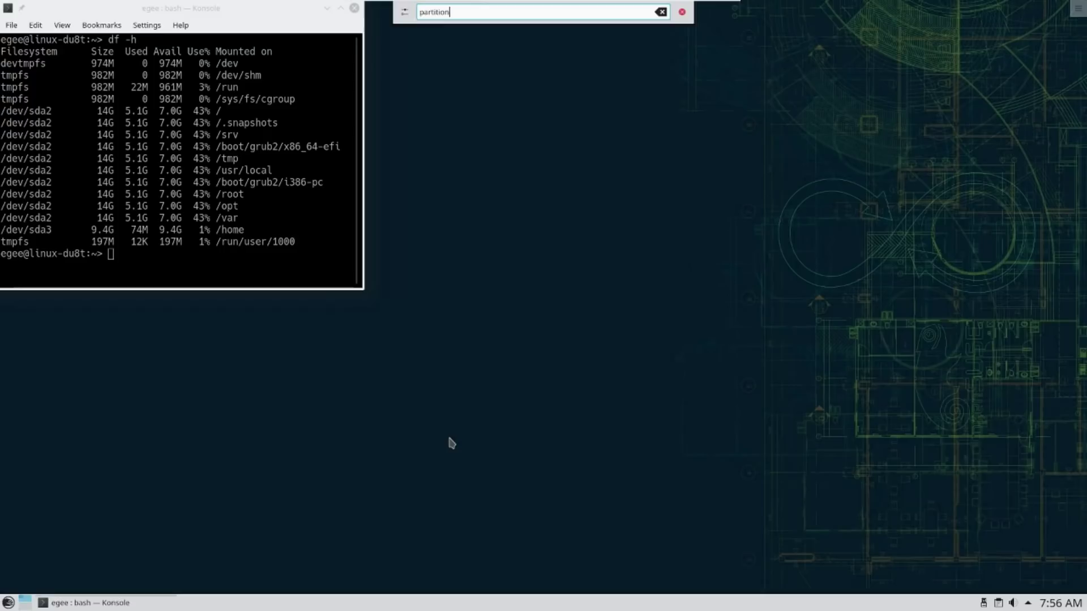
{"action": "key", "text": "Return"}
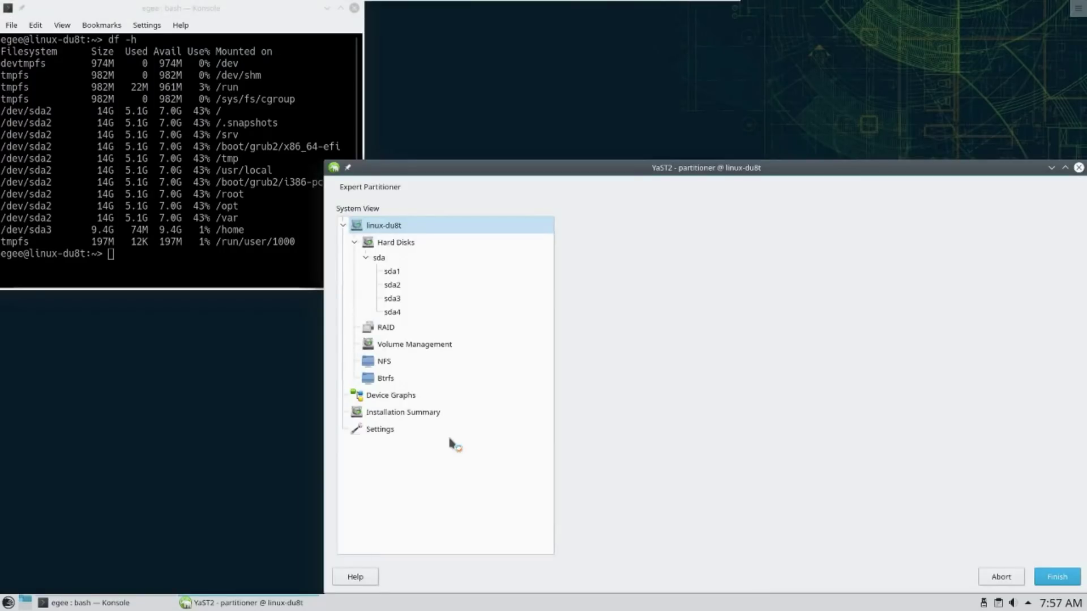
{"action": "left_click_drag", "start_coordinate": [628, 173], "coordinate": [1084, 238]}
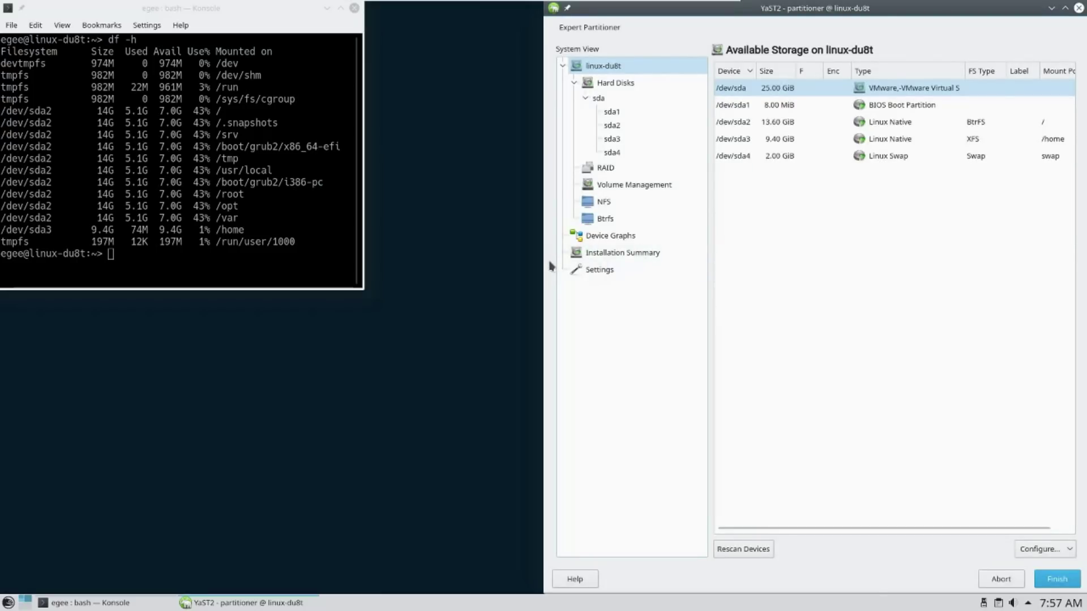
{"action": "left_click_drag", "start_coordinate": [546, 262], "coordinate": [363, 264]}
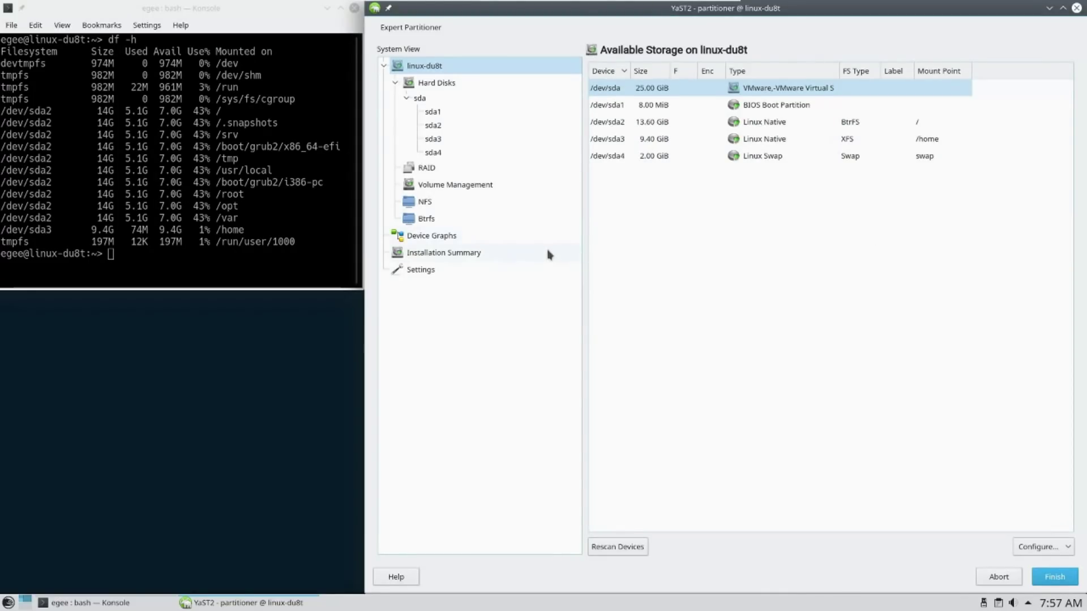
{"action": "left_click", "coordinate": [508, 243]}
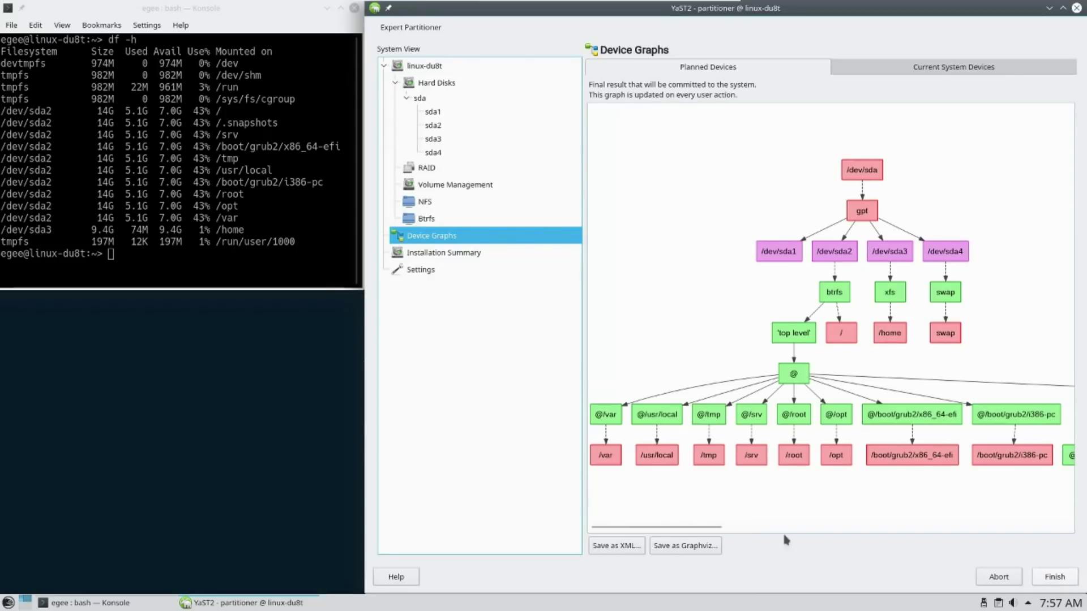
{"action": "left_click_drag", "start_coordinate": [671, 527], "coordinate": [706, 527]}
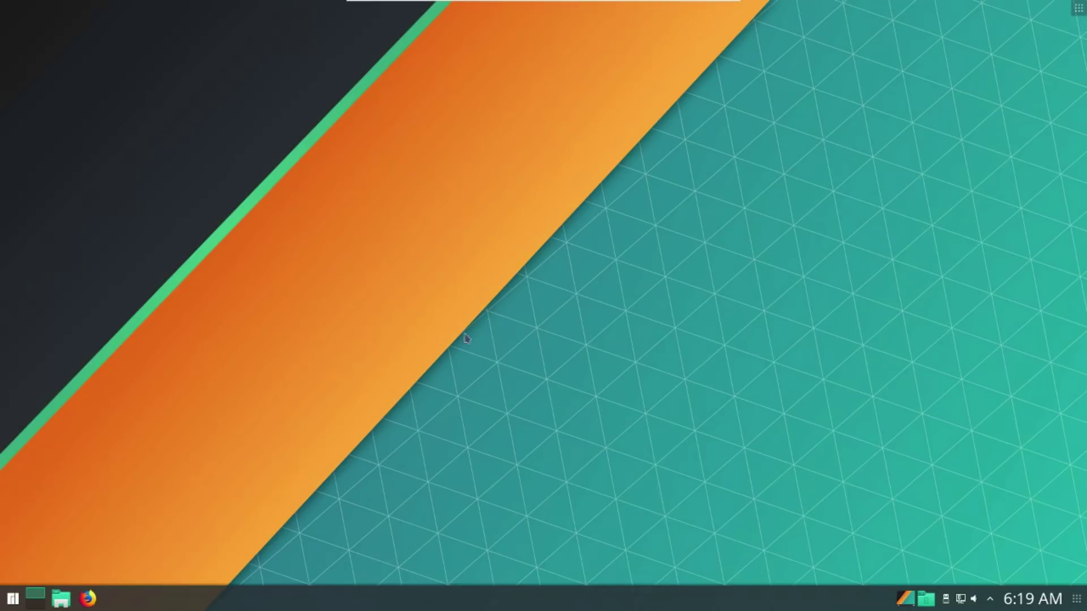
Launch Info Center via KRunner 'info' and view Graphical Information's Wayland, then OpenGL pages
{"action": "key", "text": "alt+space"}
{"action": "type", "text": "info"}
{"action": "key", "text": "Return"}
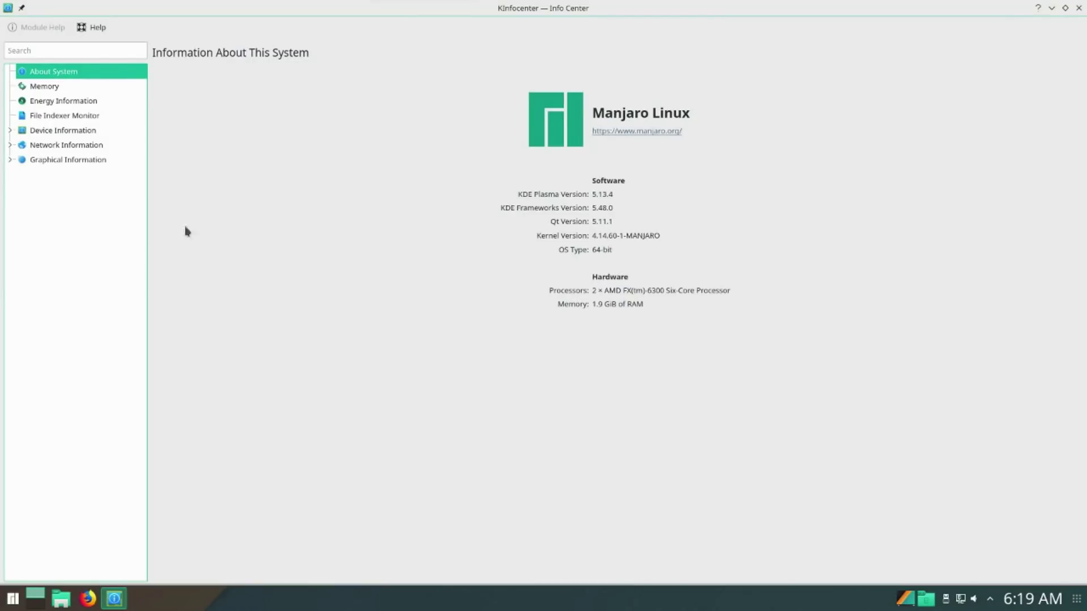
{"action": "left_click", "coordinate": [11, 161]}
{"action": "left_click", "coordinate": [40, 177]}
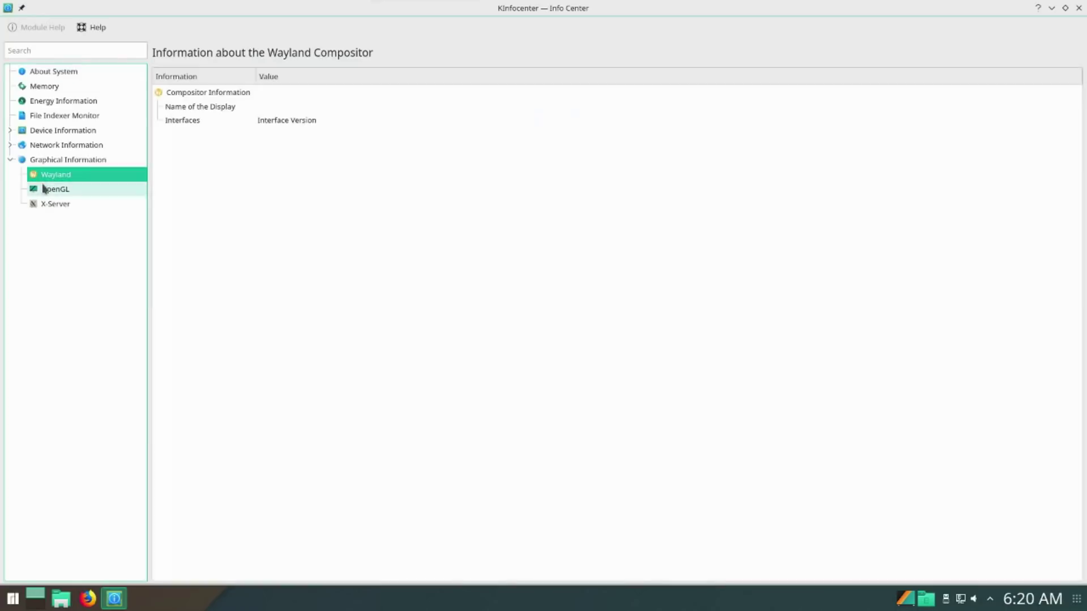
{"action": "left_click", "coordinate": [44, 189]}
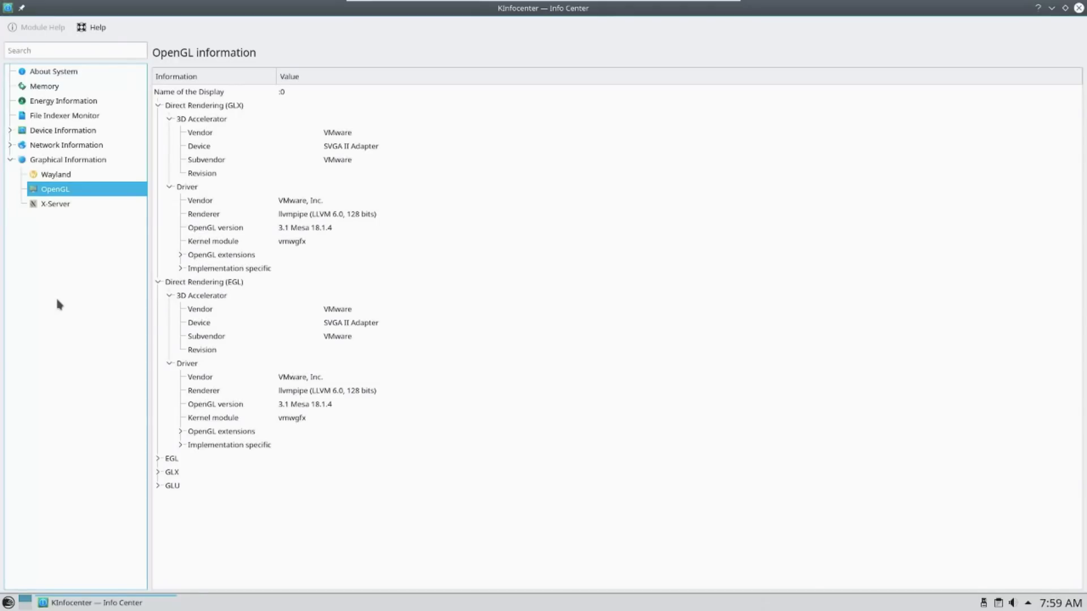
Show the X-Server page under Graphical Information in KInfoCenter
{"action": "left_click", "coordinate": [56, 203]}
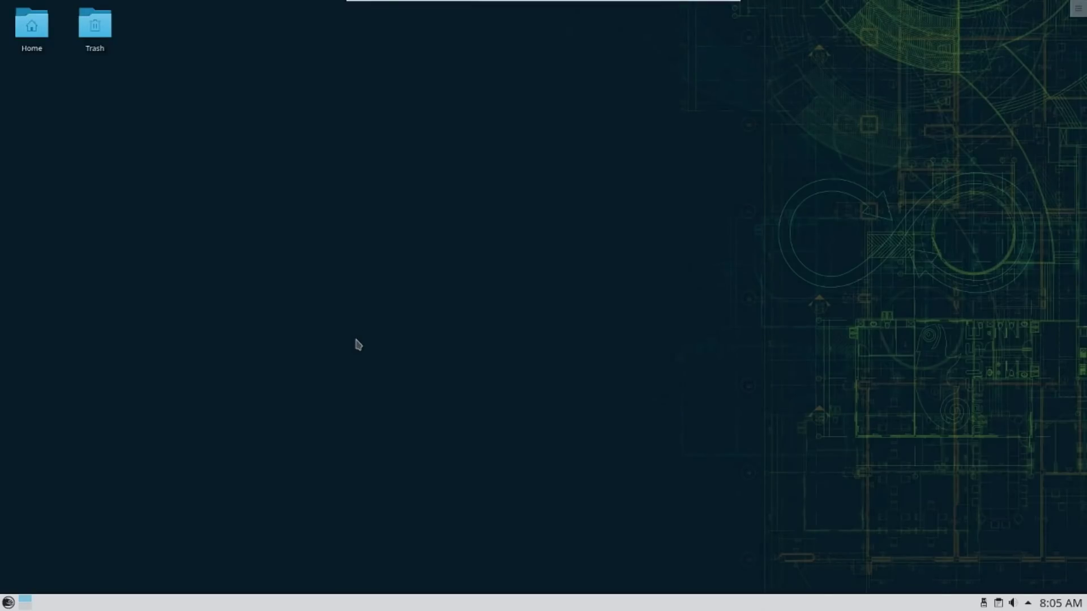
{"action": "left_click", "coordinate": [1028, 604]}
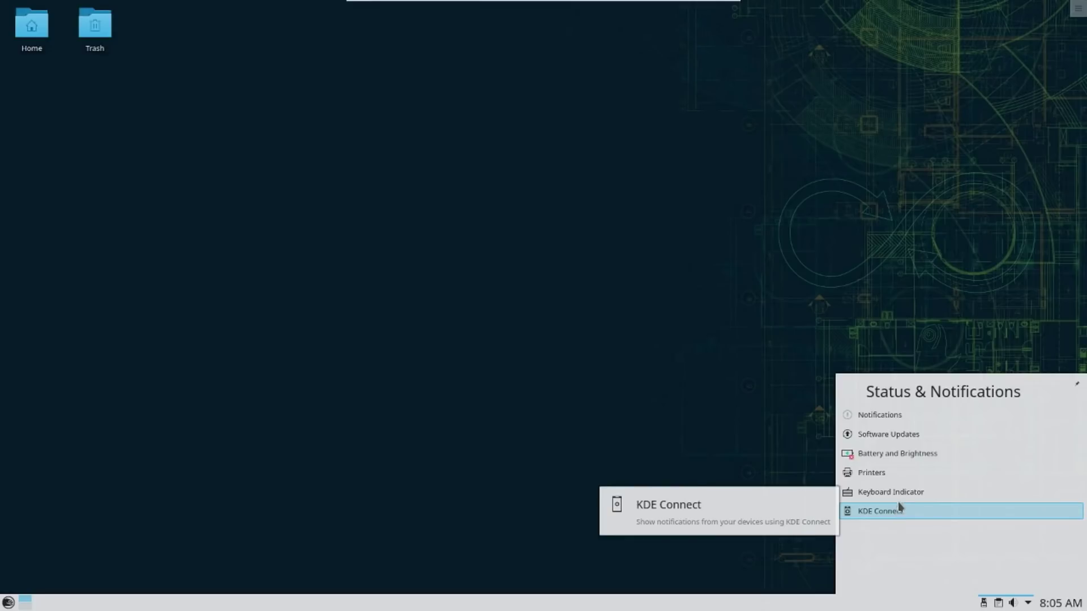
{"action": "left_click", "coordinate": [549, 403]}
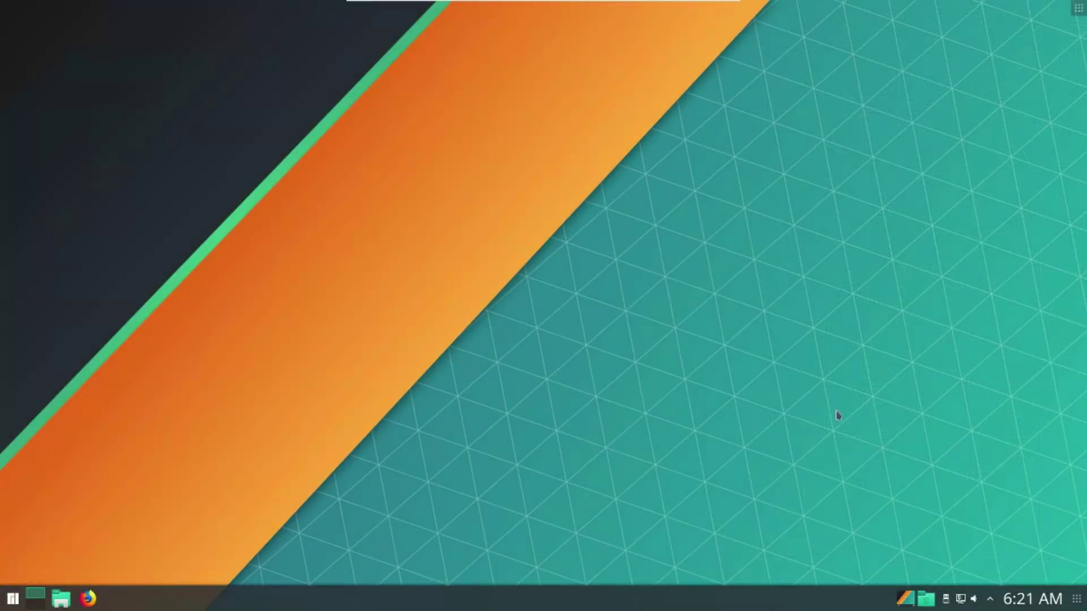
{"action": "left_click", "coordinate": [992, 602]}
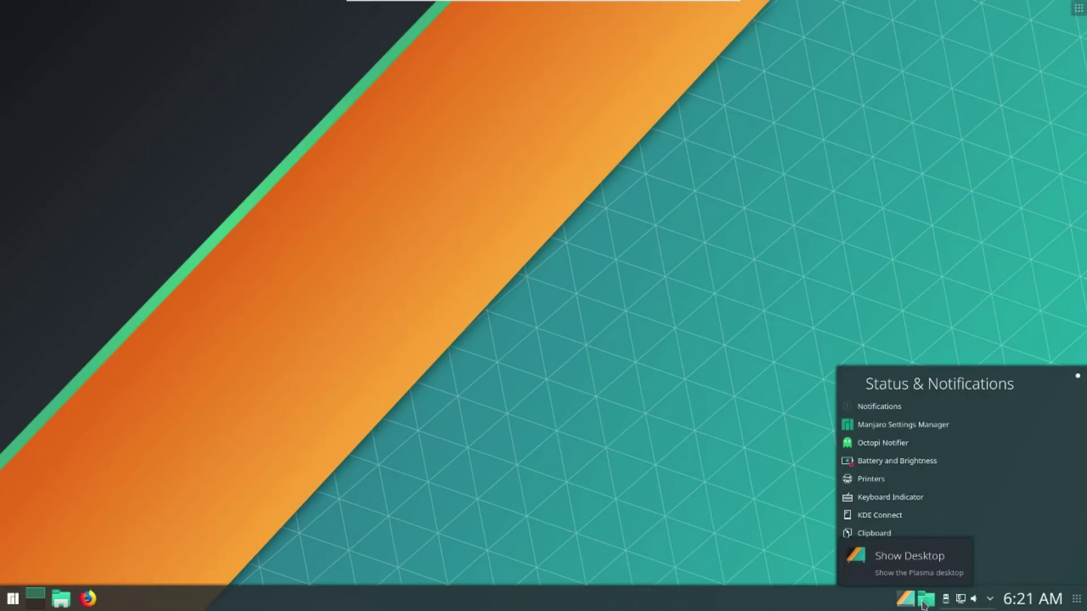
{"action": "left_click", "coordinate": [990, 600]}
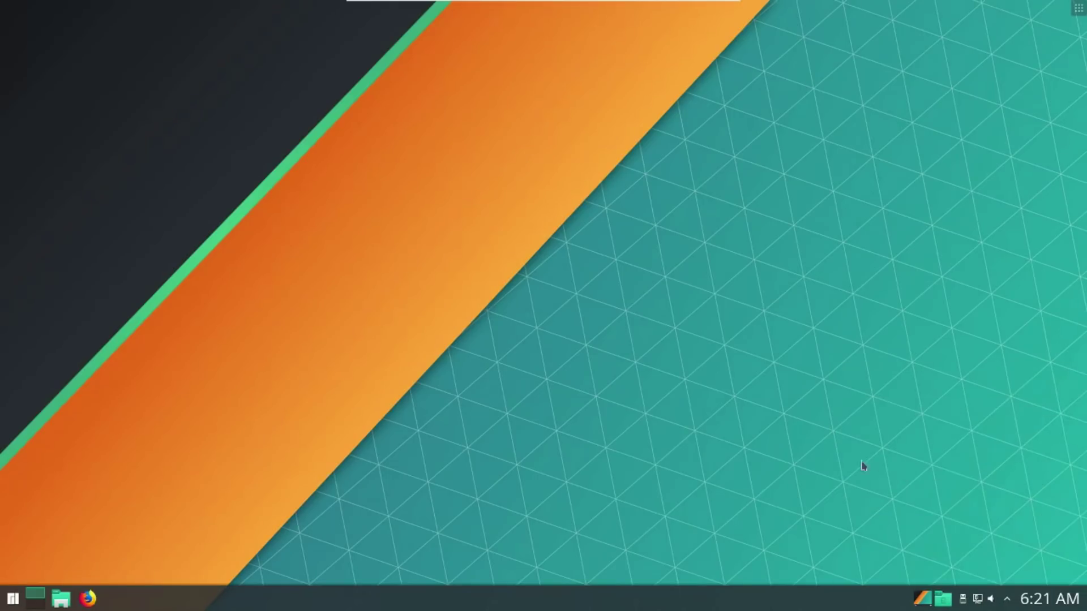
Open the Manjaro Kickoff application launcher and switch to its Applications tab
{"action": "left_click", "coordinate": [20, 600]}
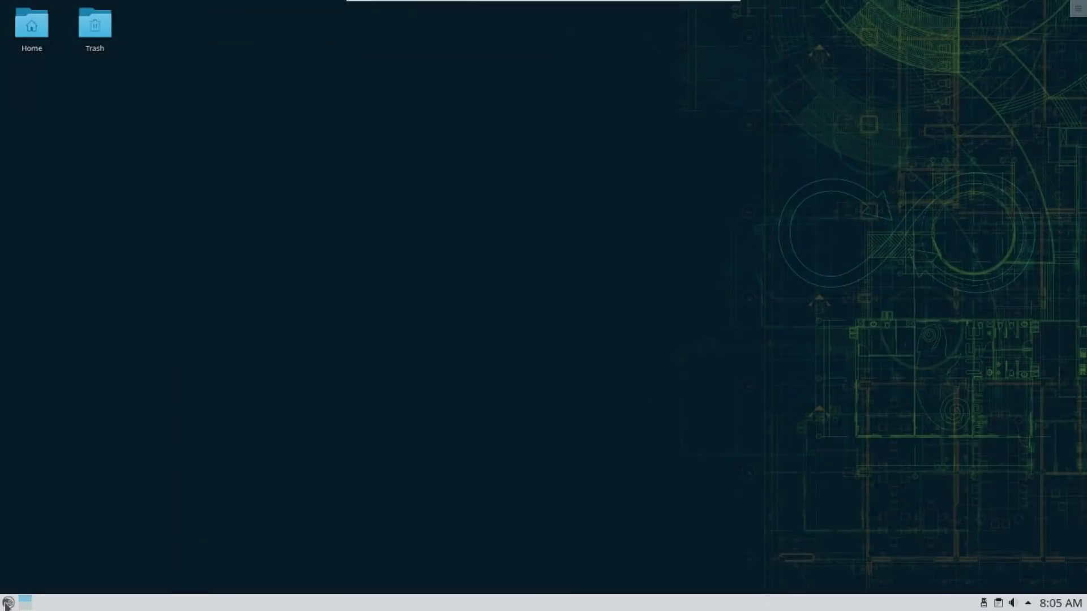
{"action": "left_click", "coordinate": [8, 602]}
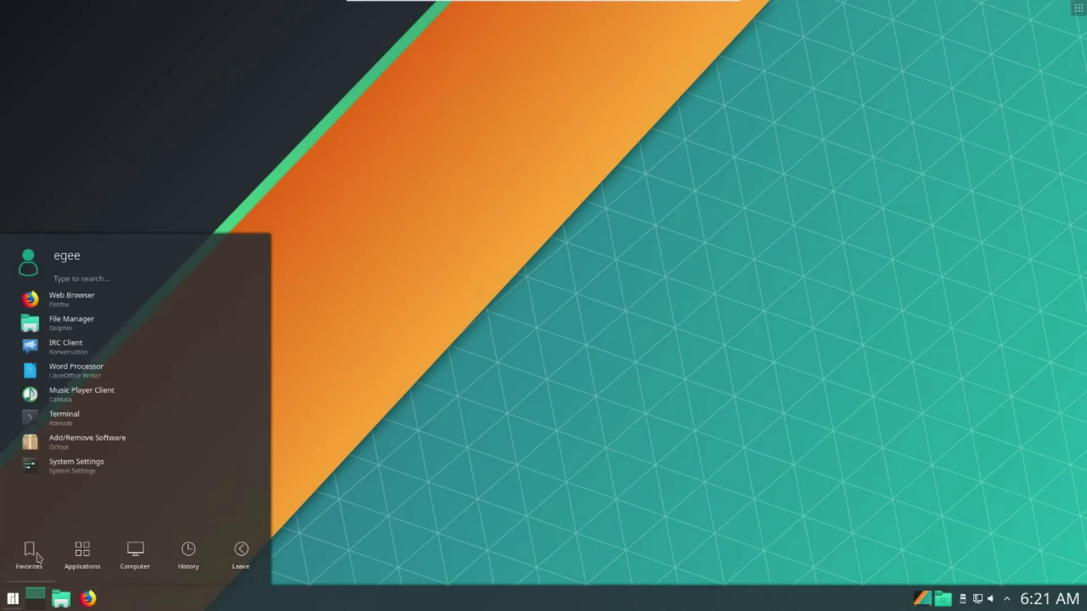
{"action": "mouse_move", "coordinate": [82, 564]}
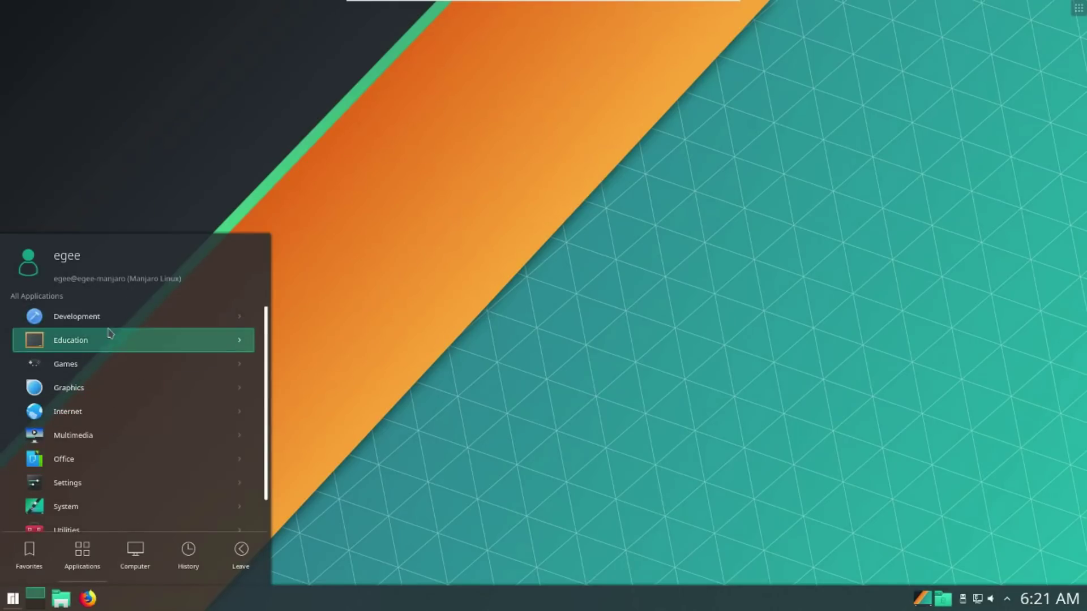
{"action": "key", "text": "Tab"}
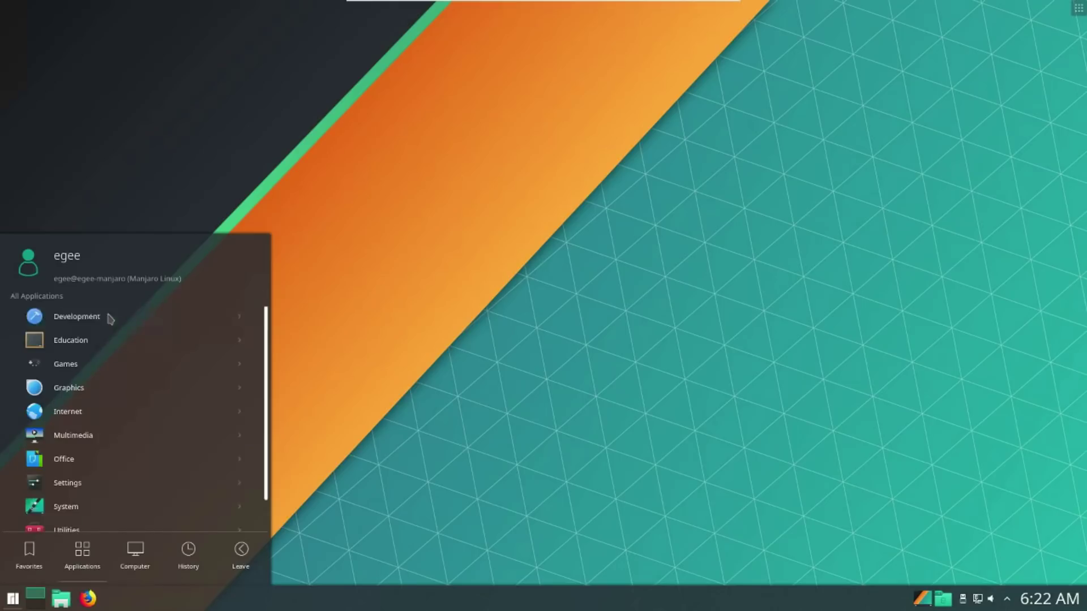
Browse the Development, Office and Games categories, returning to the category list each time
{"action": "left_click", "coordinate": [110, 316]}
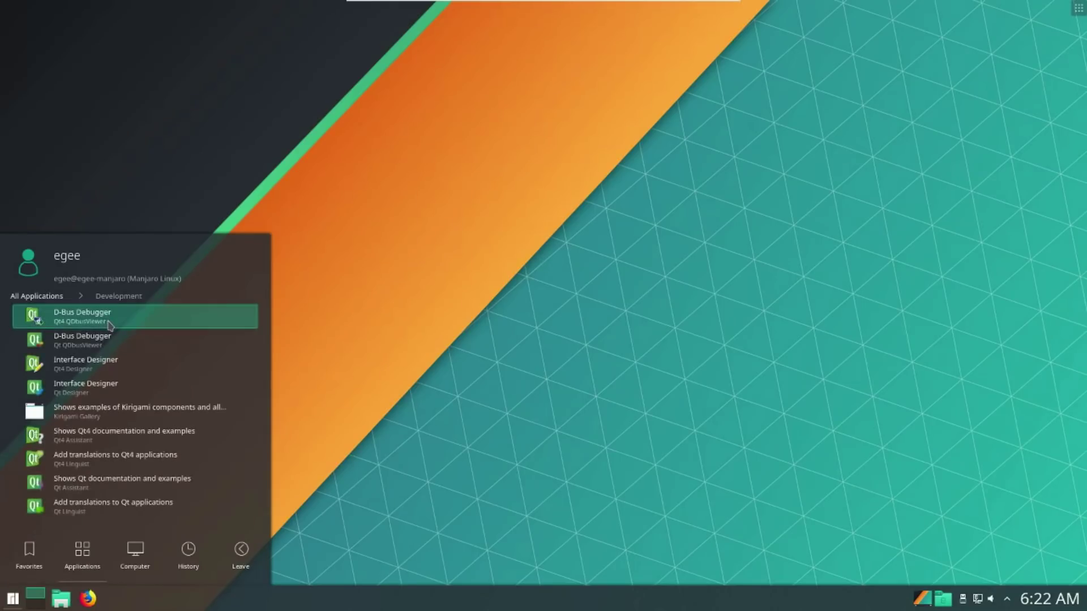
{"action": "key", "text": "BackSpace"}
{"action": "left_click", "coordinate": [117, 459]}
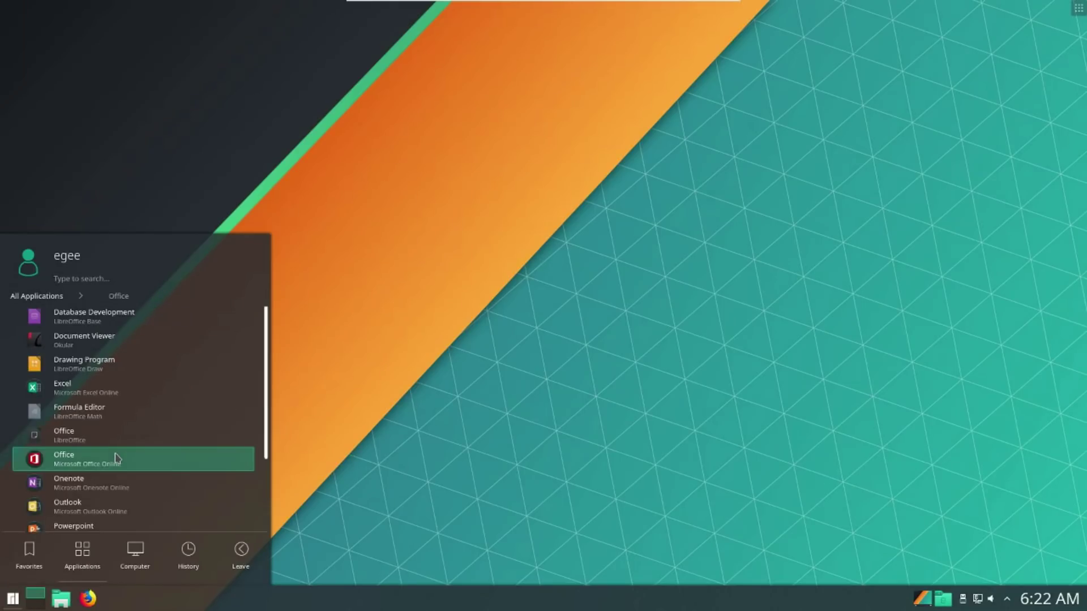
{"action": "left_click", "coordinate": [60, 296]}
{"action": "left_click", "coordinate": [83, 363]}
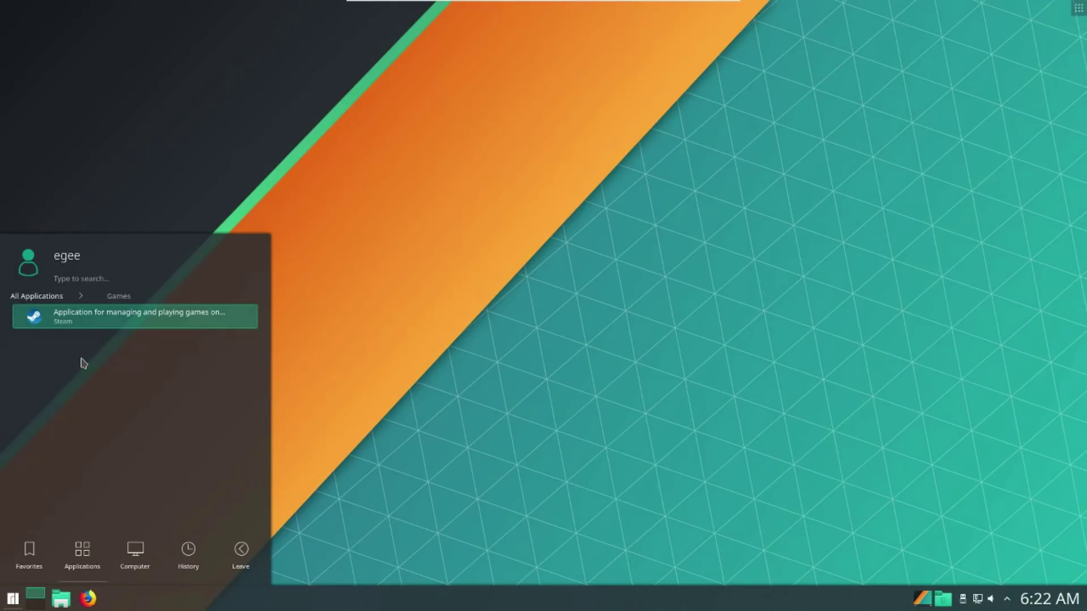
{"action": "key", "text": "Left"}
Revisit Development, then browse Internet and end on the Utilities applications
{"action": "left_click", "coordinate": [107, 323]}
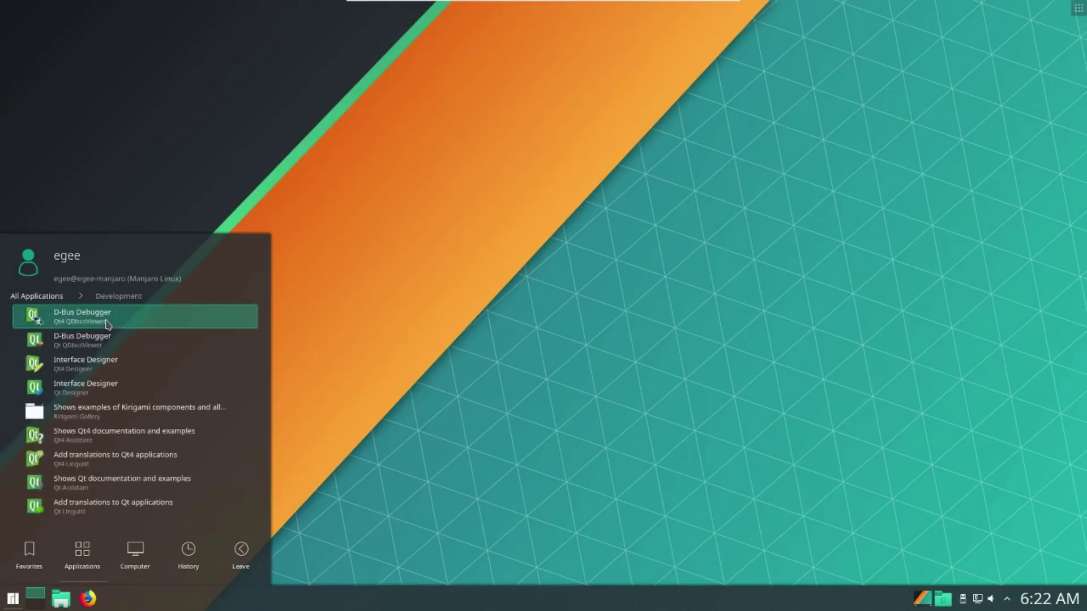
{"action": "key", "text": "Left"}
{"action": "left_click", "coordinate": [82, 419]}
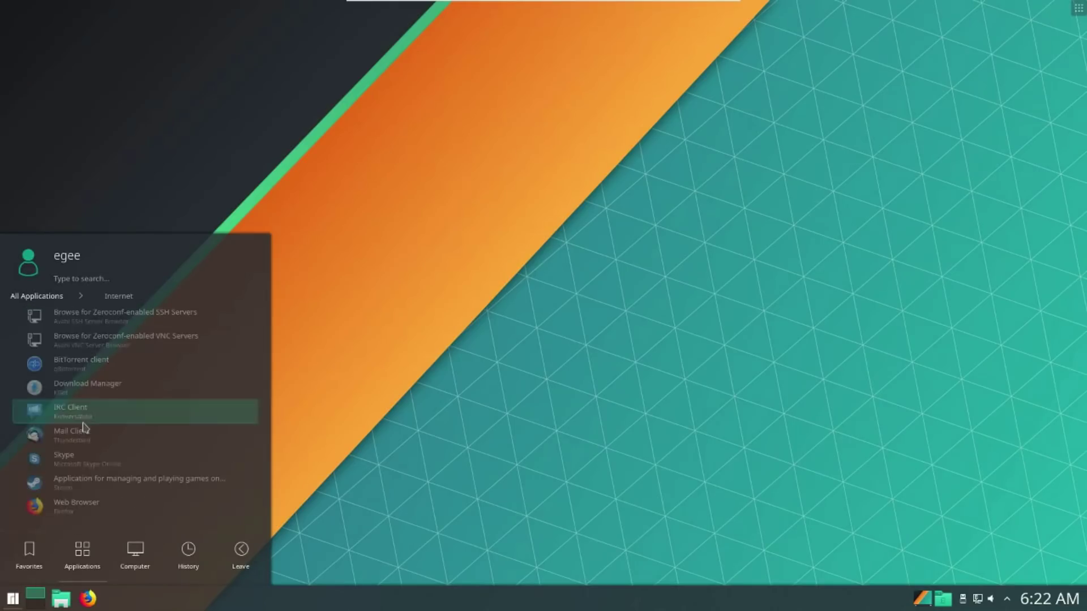
{"action": "key", "text": "Left"}
{"action": "left_click", "coordinate": [84, 507]}
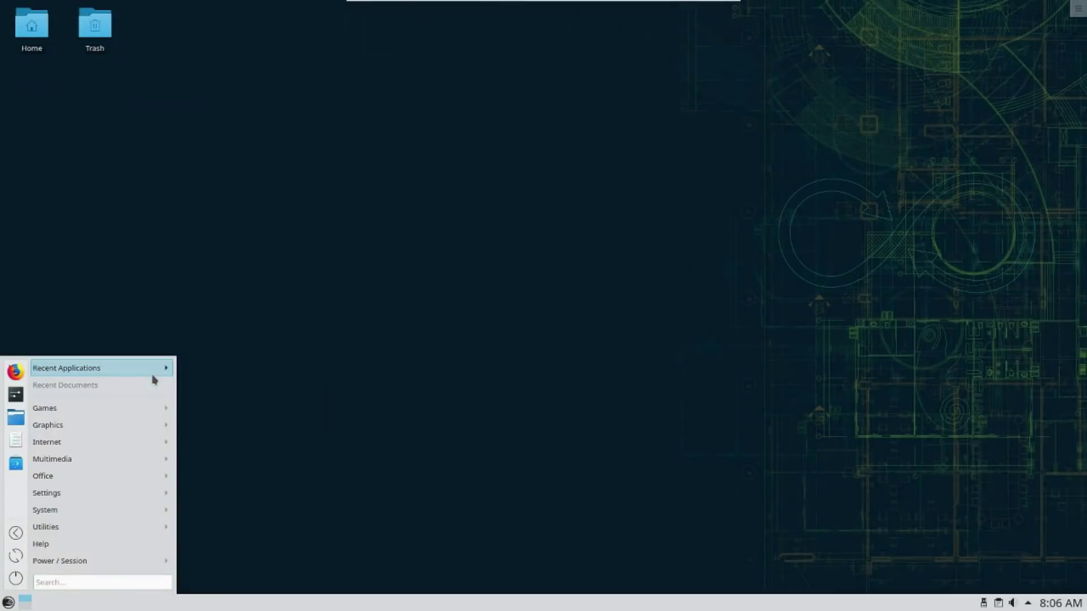
Browse the Games groups, Board Games and Card Games, then the Office applications
{"action": "key", "text": "Down"}
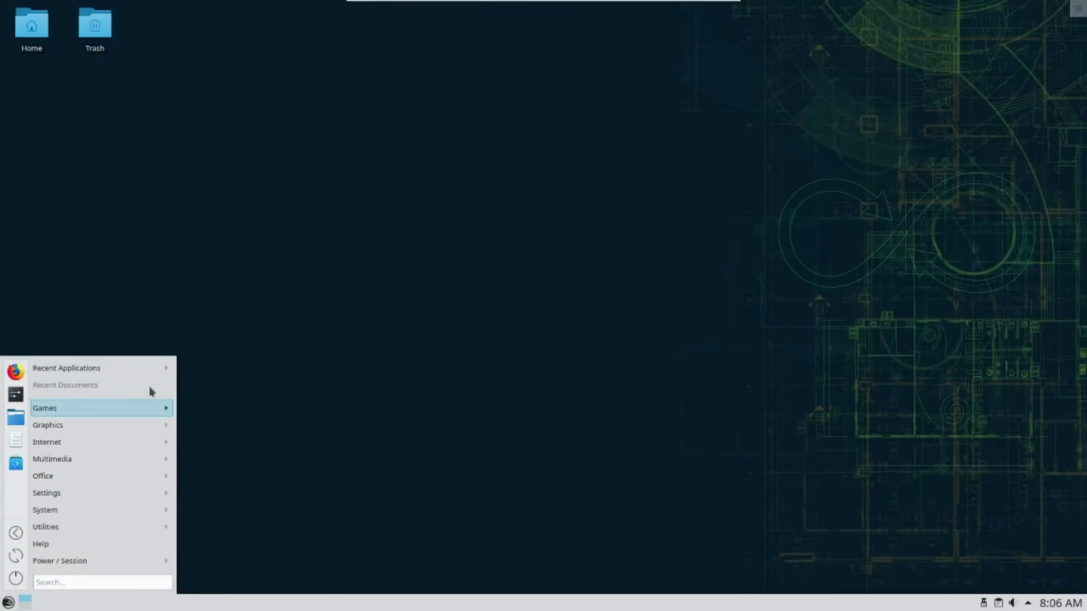
{"action": "key", "text": "Right"}
{"action": "key", "text": "Right"}
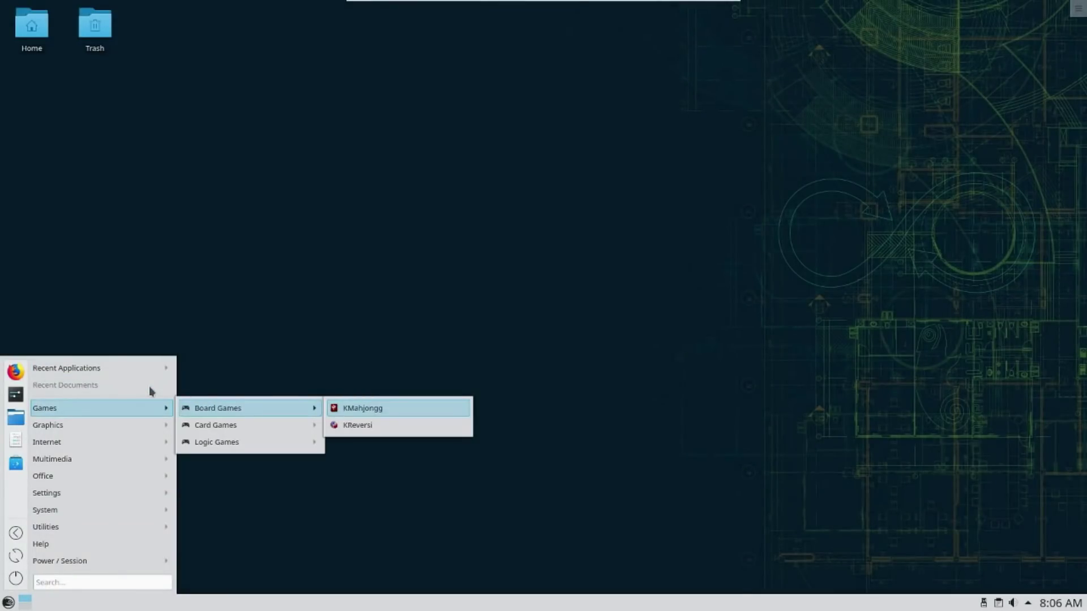
{"action": "key", "text": "Left"}
{"action": "key", "text": "Down"}
{"action": "key", "text": "Right"}
{"action": "key", "text": "Left"}
{"action": "key", "text": "Left"}
{"action": "key", "text": "Down"}
{"action": "key", "text": "Down"}
{"action": "key", "text": "Down"}
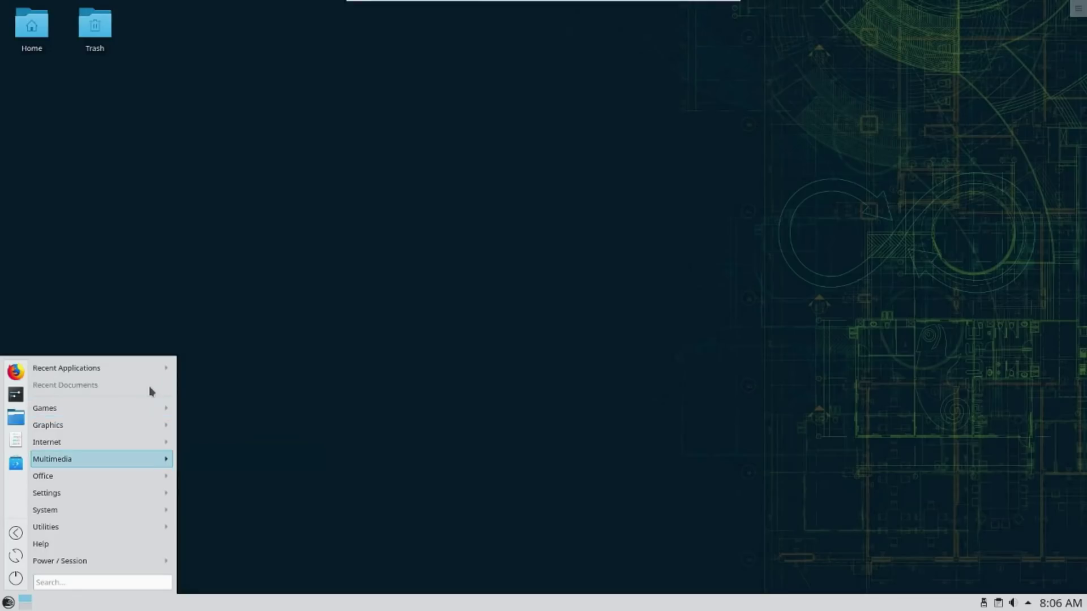
{"action": "key", "text": "Down"}
{"action": "key", "text": "Right"}
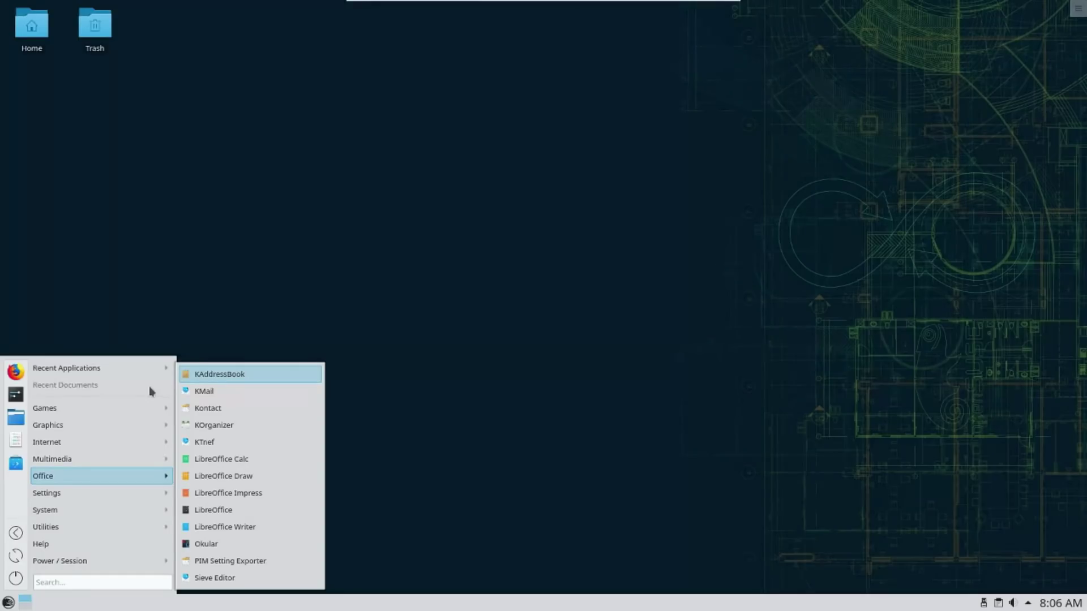
Browse the Settings and System application lists in the classic menu
{"action": "key", "text": "Left"}
{"action": "key", "text": "Down"}
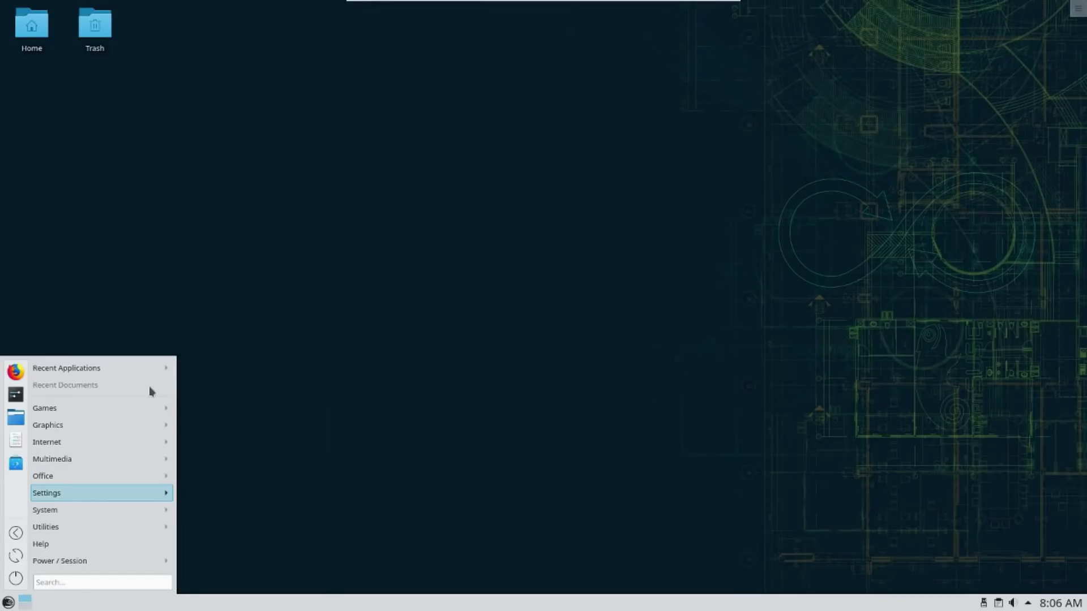
{"action": "key", "text": "Right"}
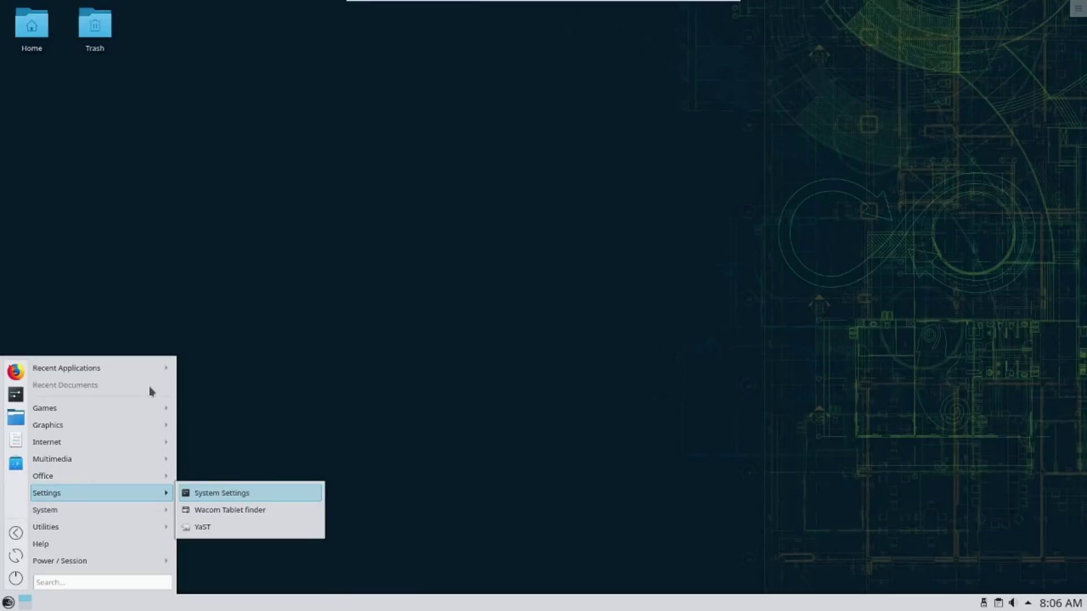
{"action": "key", "text": "Left"}
{"action": "key", "text": "Down"}
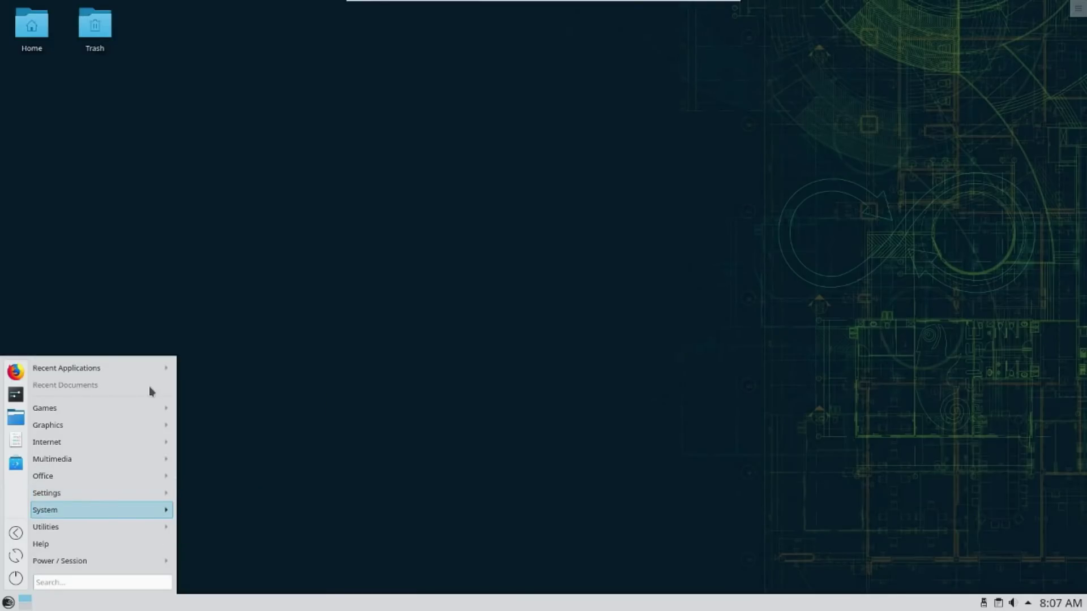
{"action": "key", "text": "Right"}
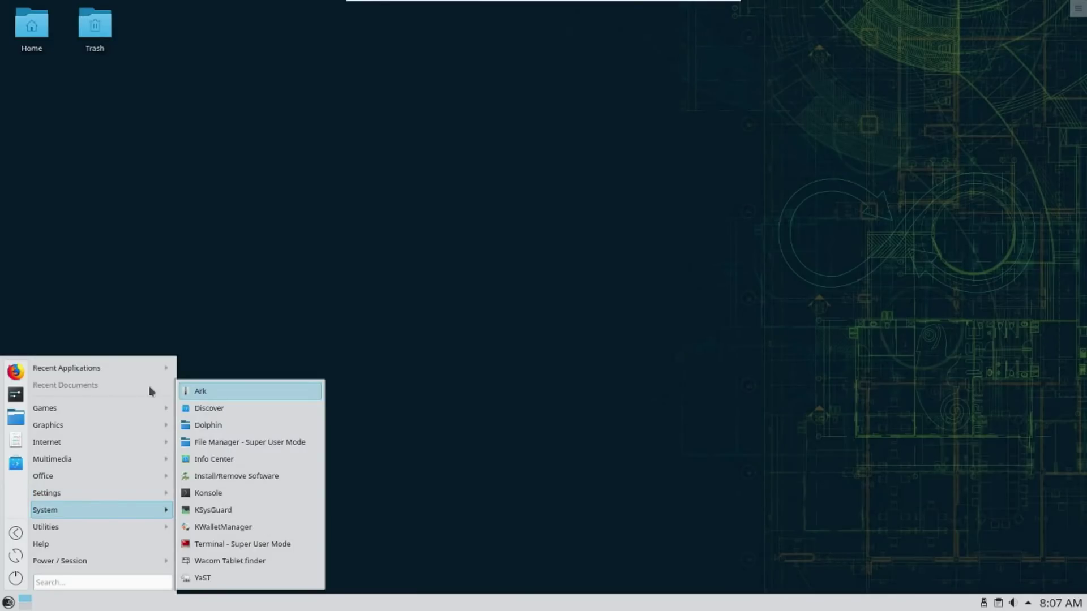
{"action": "key", "text": "Left"}
Browse Utilities, then show the Power / Session options, Lock through Shut Down
{"action": "key", "text": "Down"}
{"action": "key", "text": "Right"}
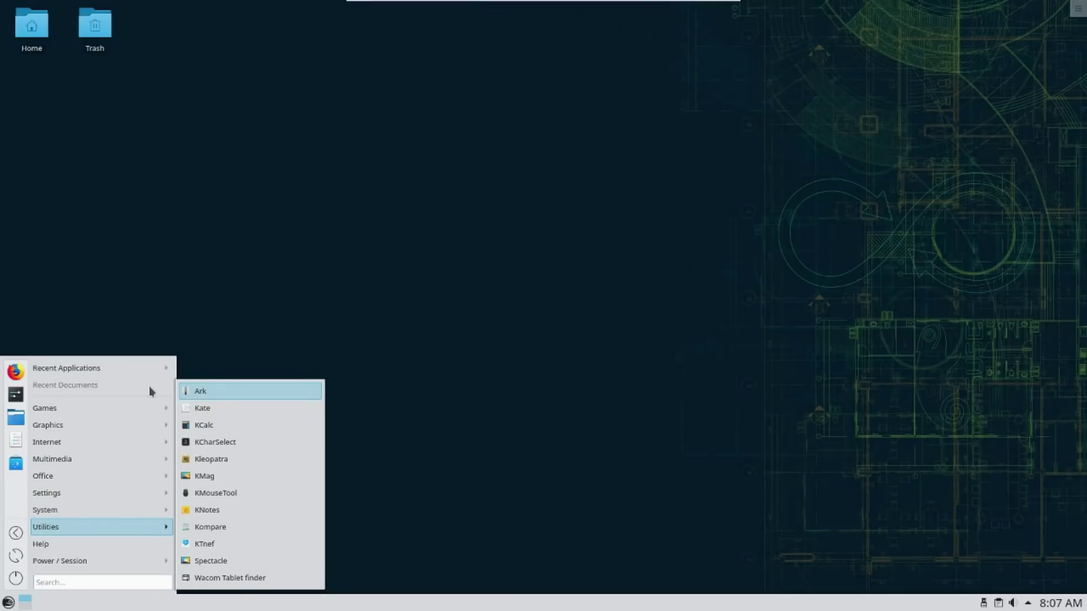
{"action": "key", "text": "Left"}
{"action": "key", "text": "Down"}
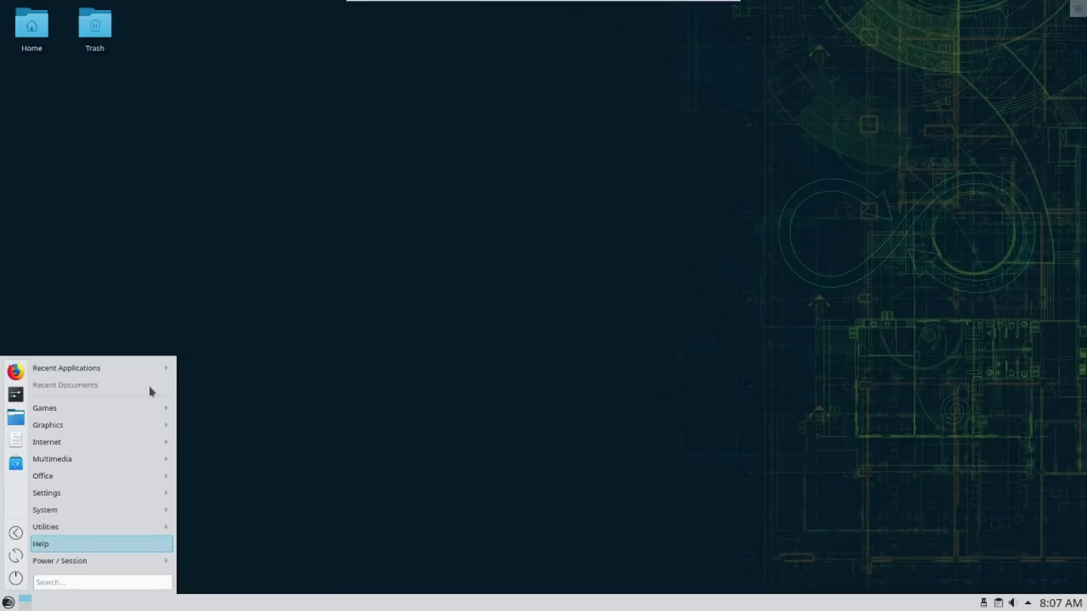
{"action": "key", "text": "Down"}
{"action": "key", "text": "Right"}
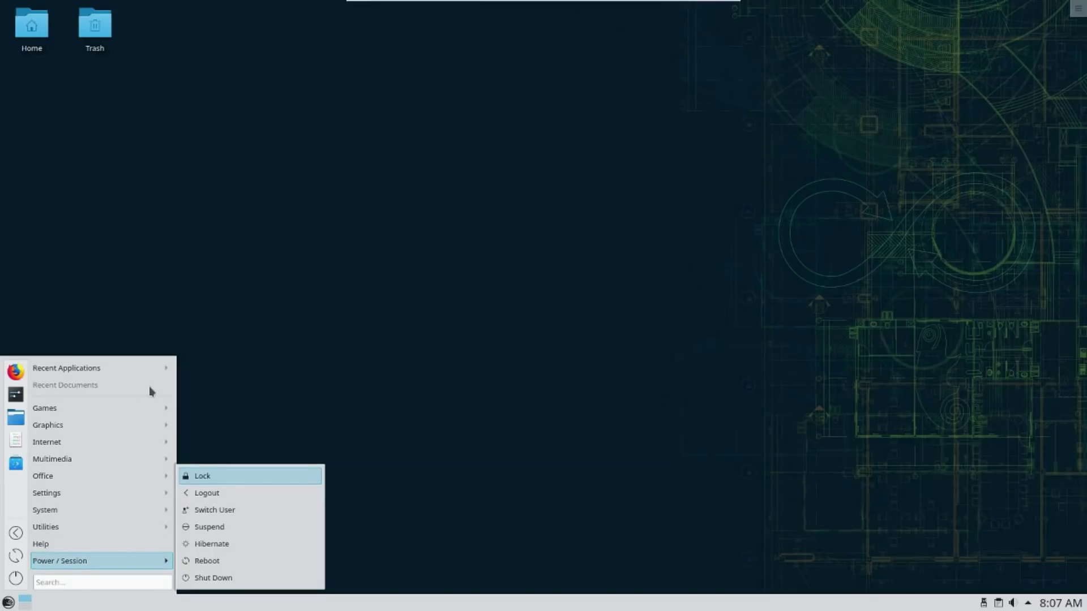